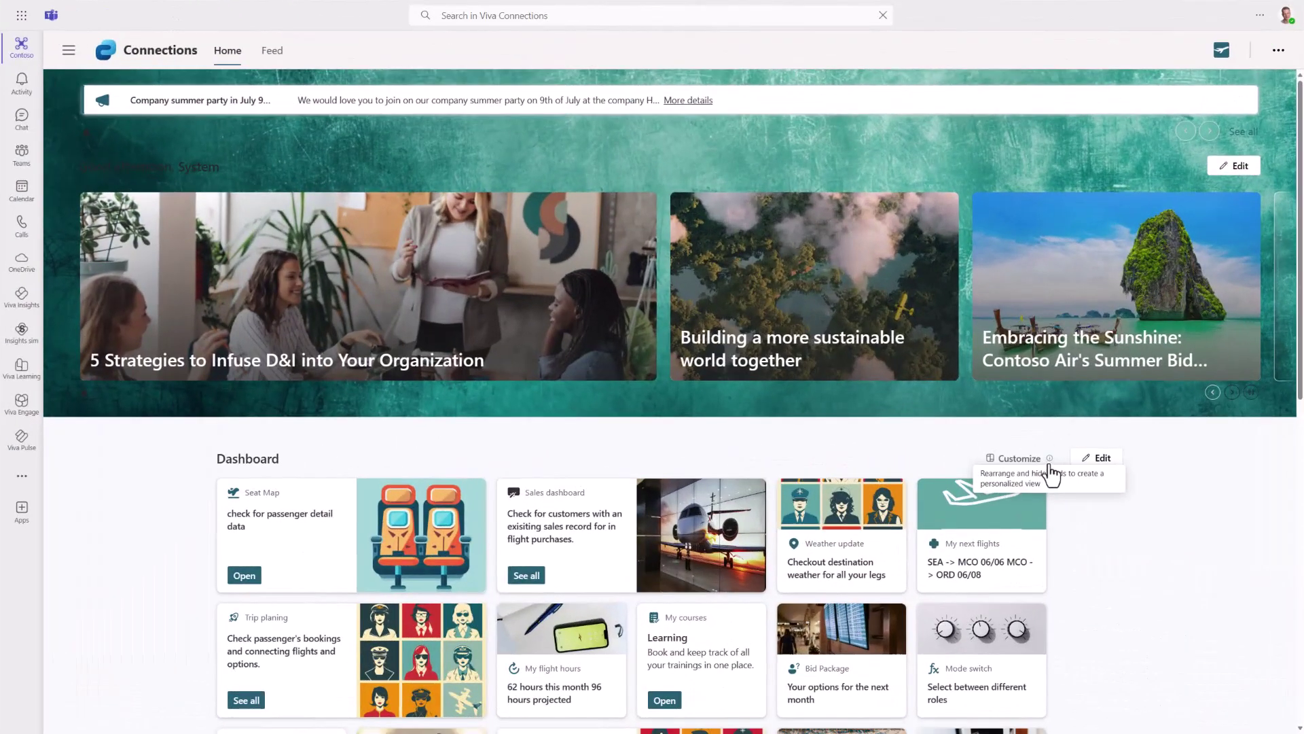
# - Scroll through the Viva Connections dashboard cards
pyautogui.scroll(-1, 699, 437)
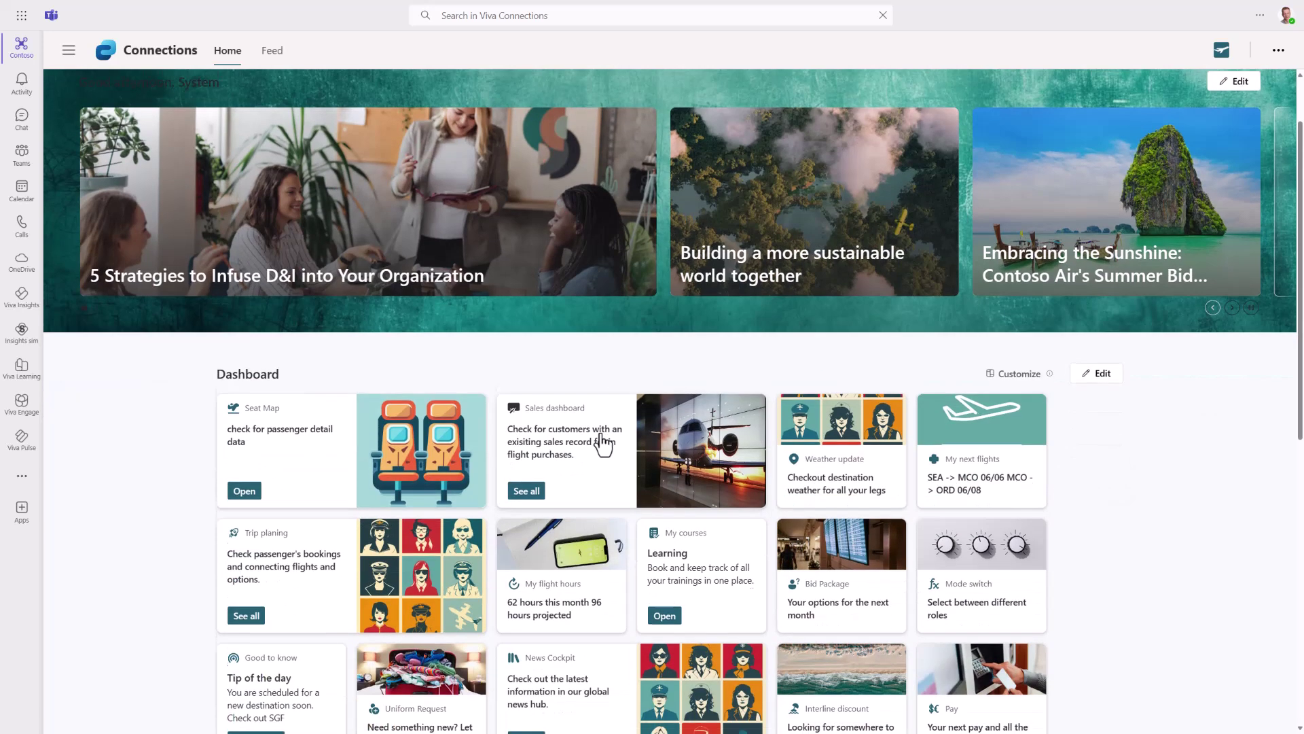
pyautogui.scroll(1, 598, 436)
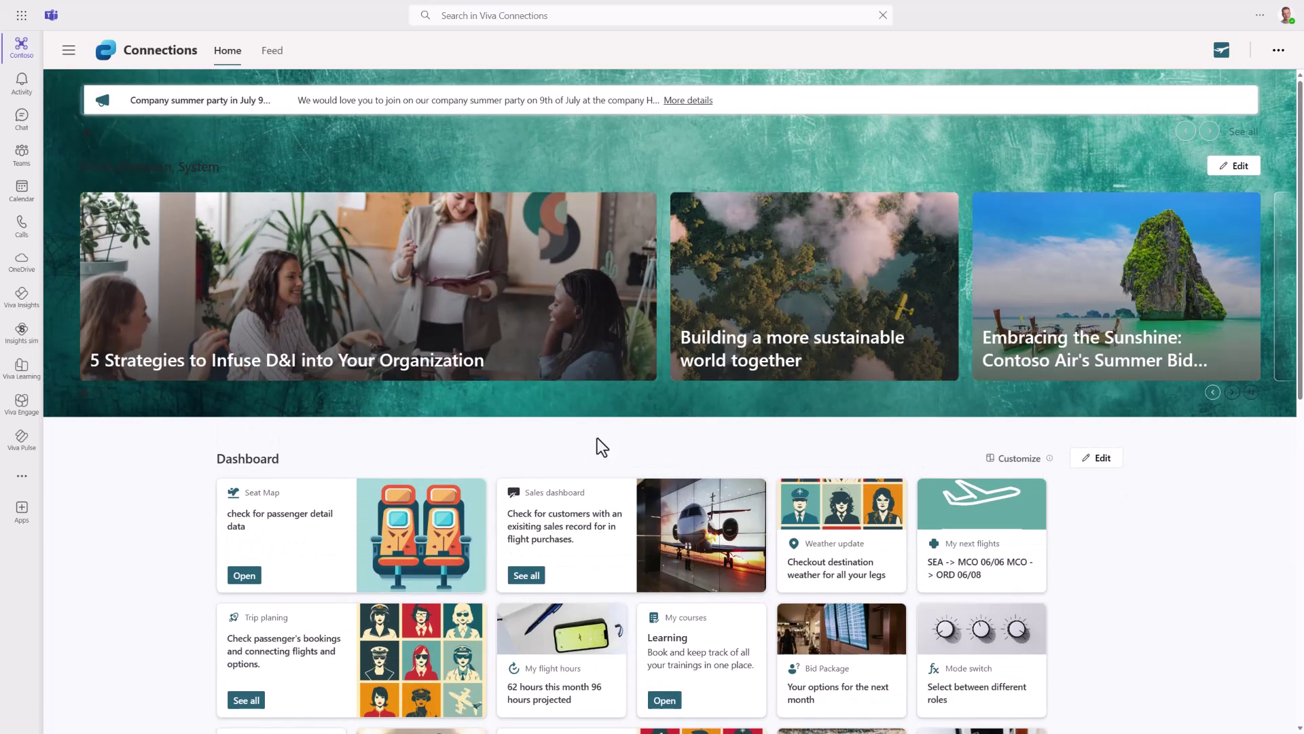
pyautogui.scroll(-1, 631, 444)
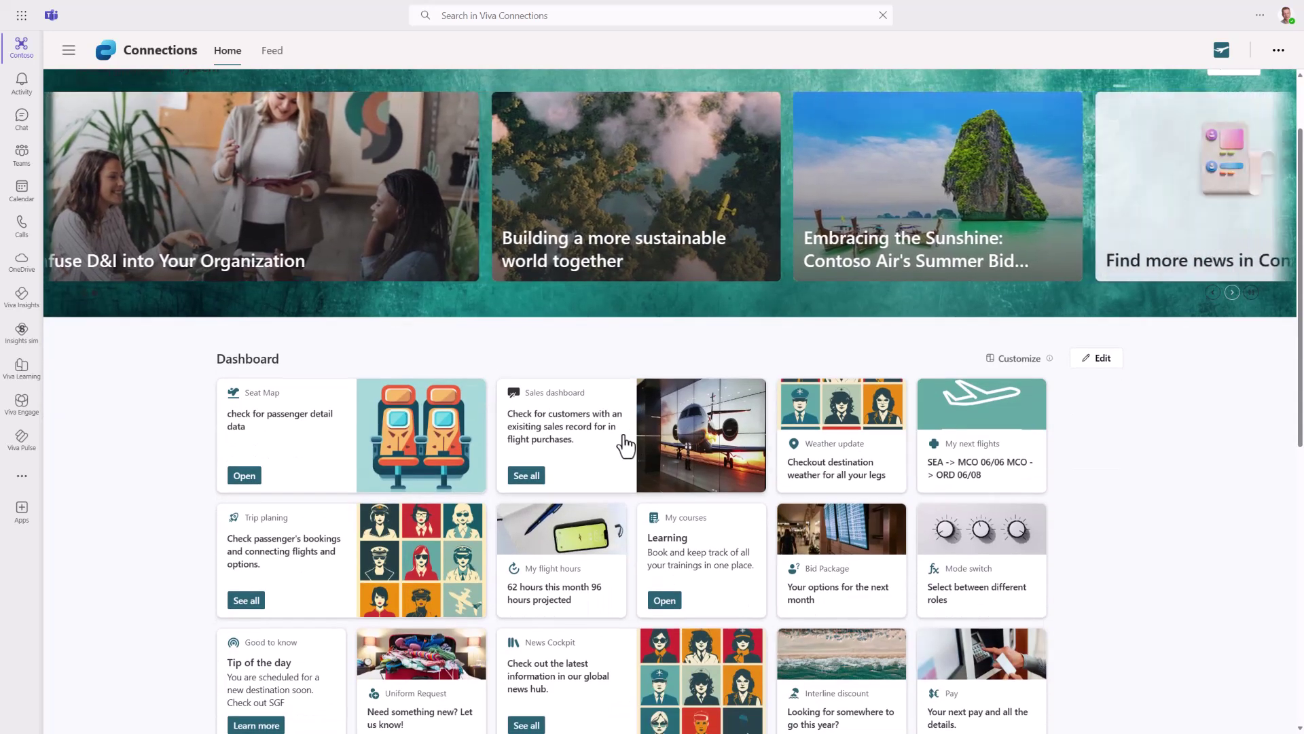
pyautogui.scroll(-1, 629, 442)
pyautogui.scroll(-1, 623, 440)
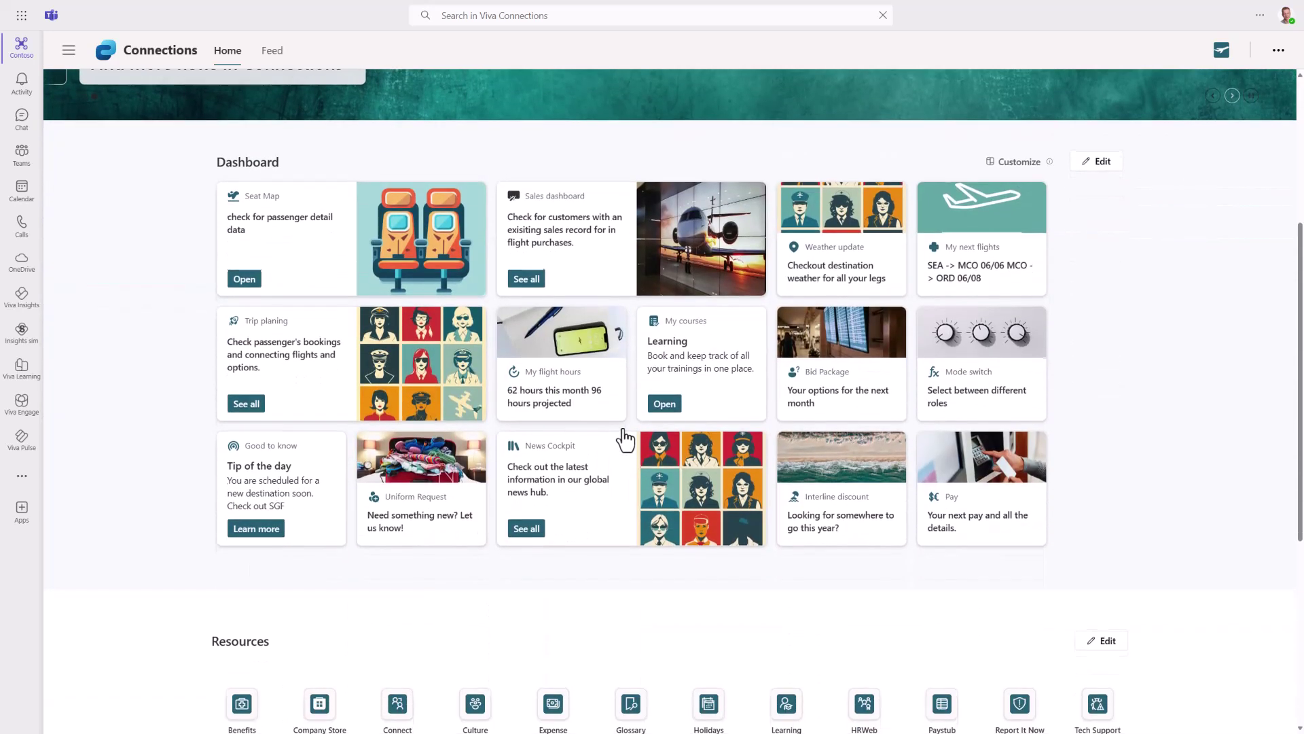
pyautogui.scroll(1, 622, 435)
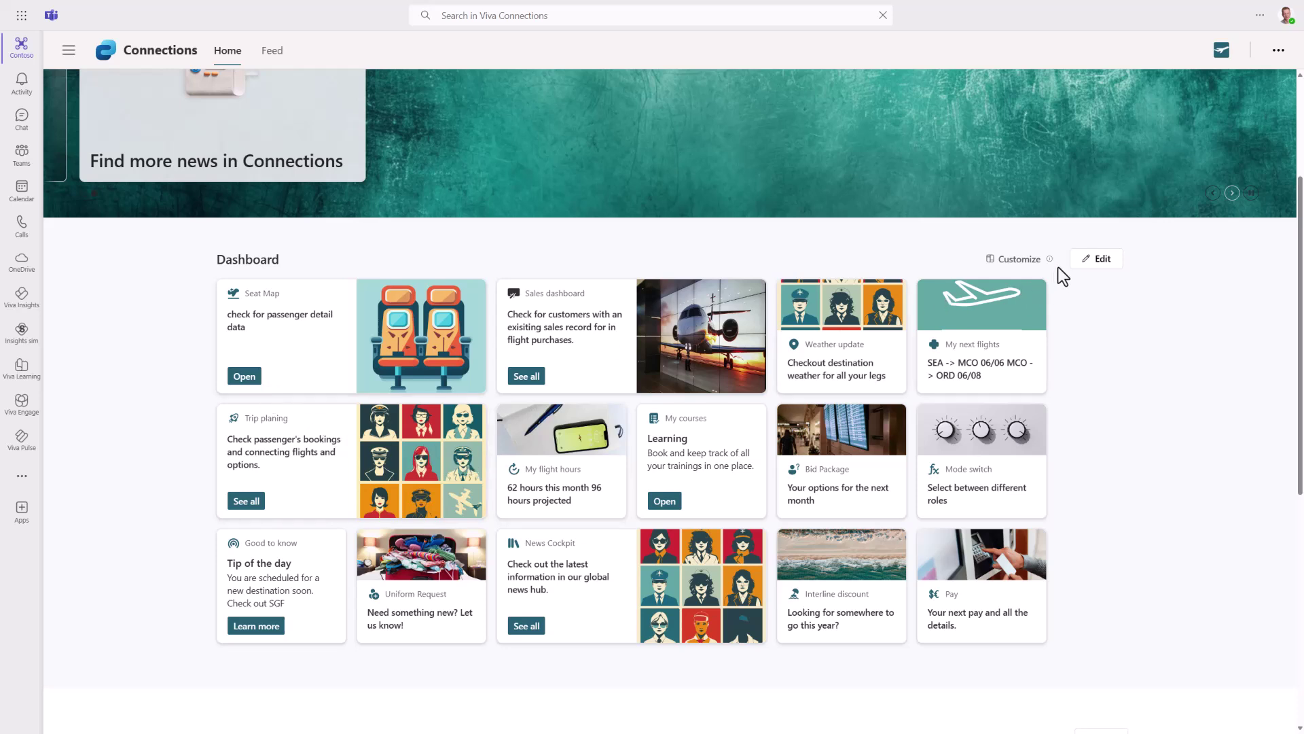
# - Open the dashboard for editing and review the Seat Map card's settings
pyautogui.click(1104, 265)
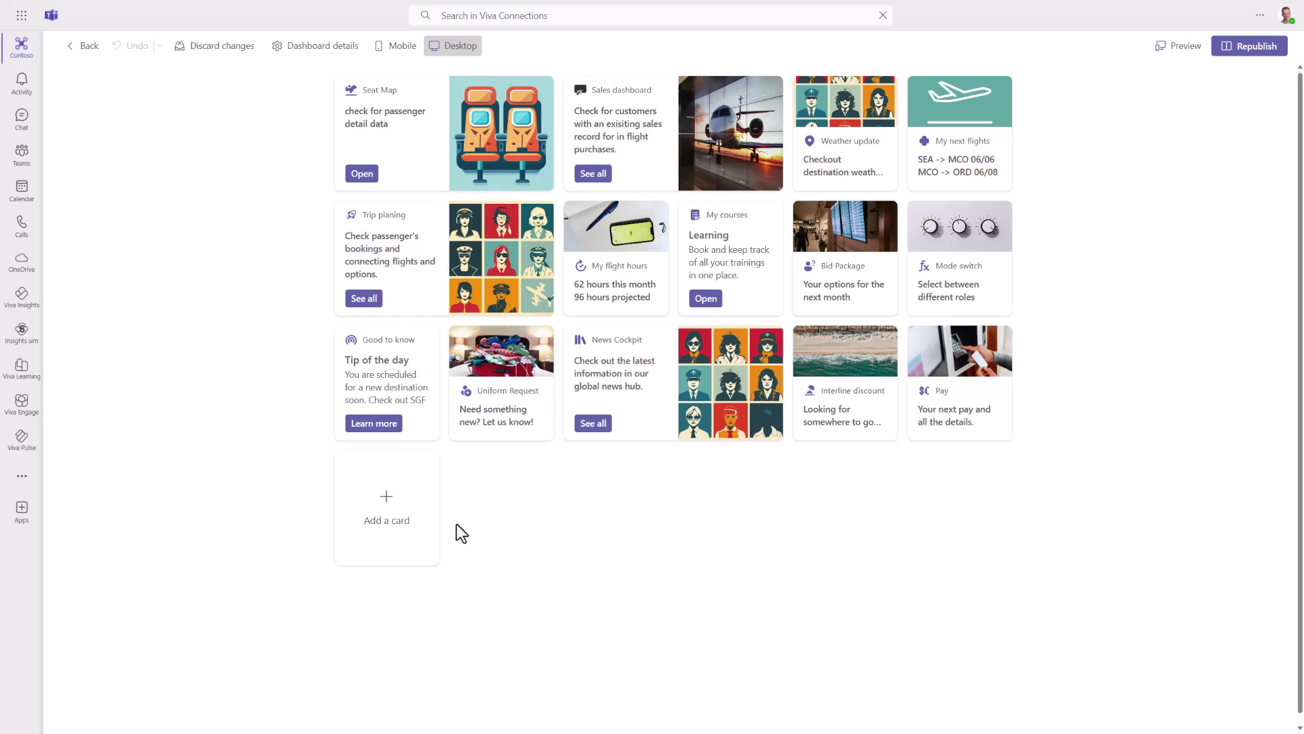
pyautogui.moveTo(401, 131)
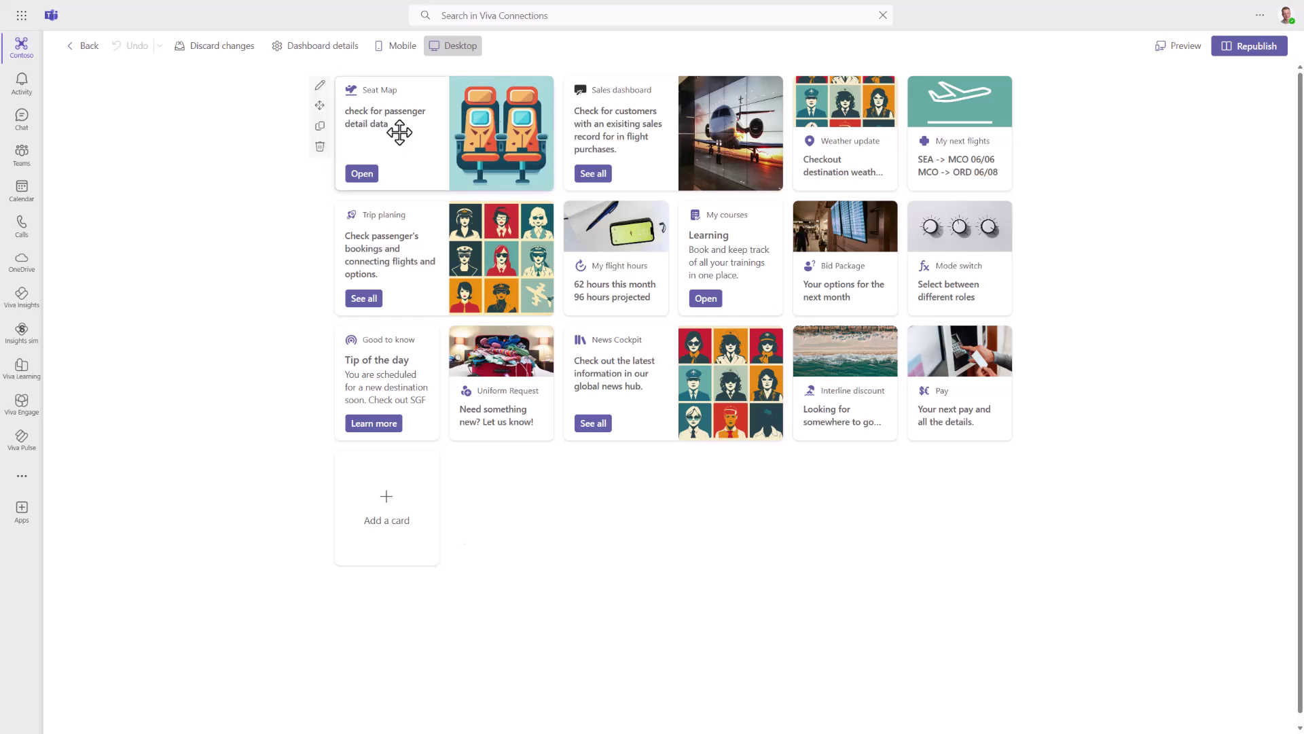
pyautogui.click(321, 87)
pyautogui.scroll(-5, 1141, 578)
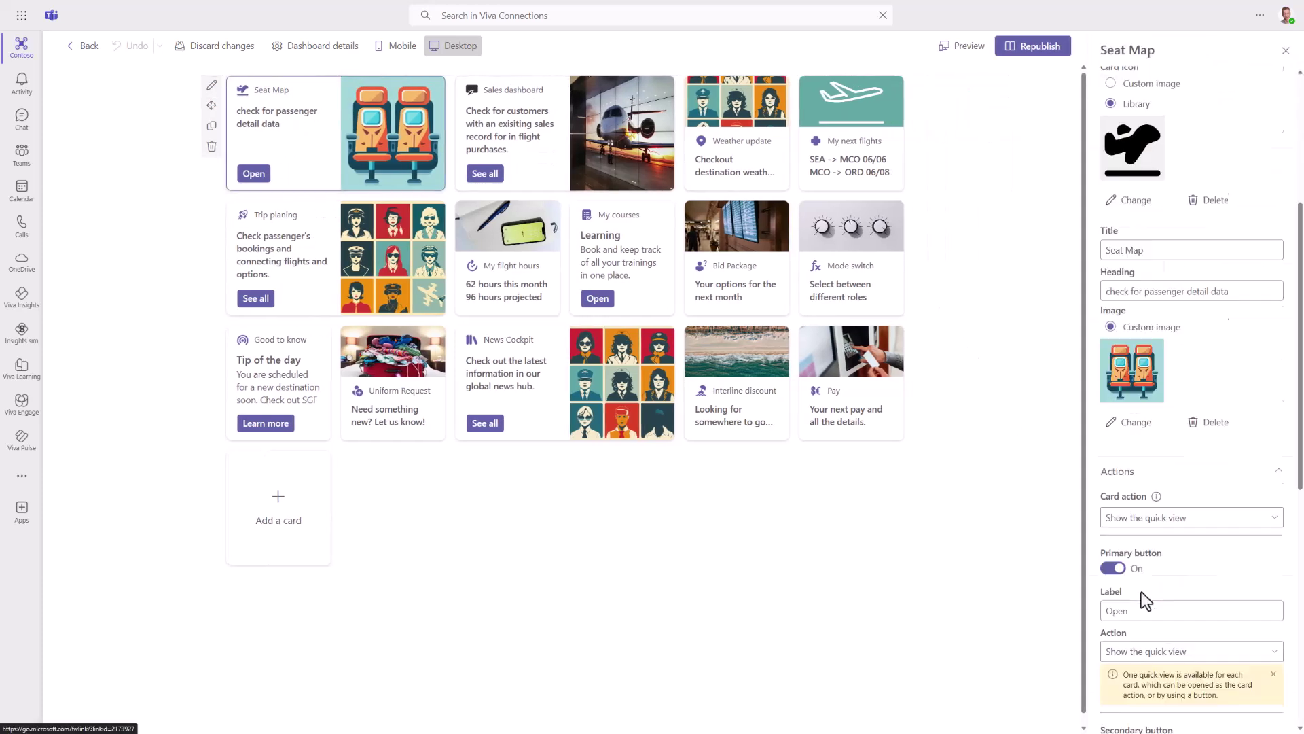
pyautogui.scroll(-8, 1146, 600)
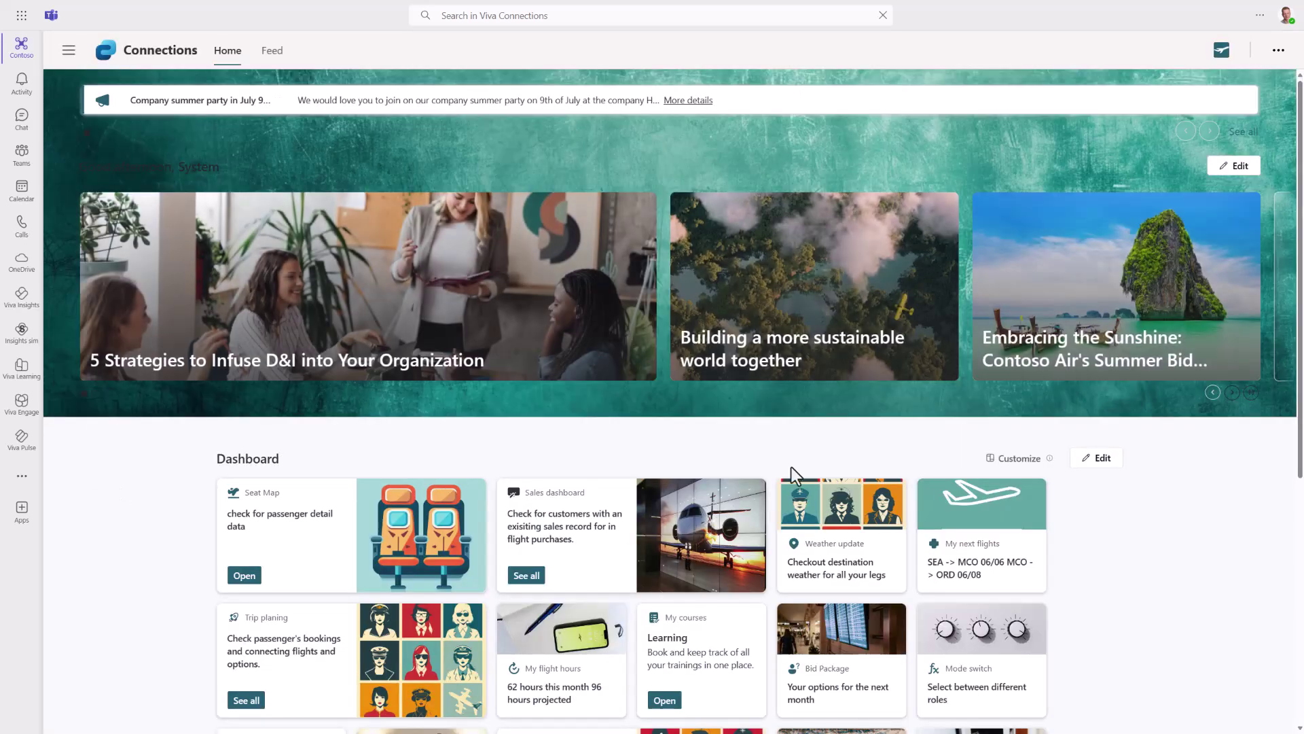
pyautogui.scroll(-3, 809, 469)
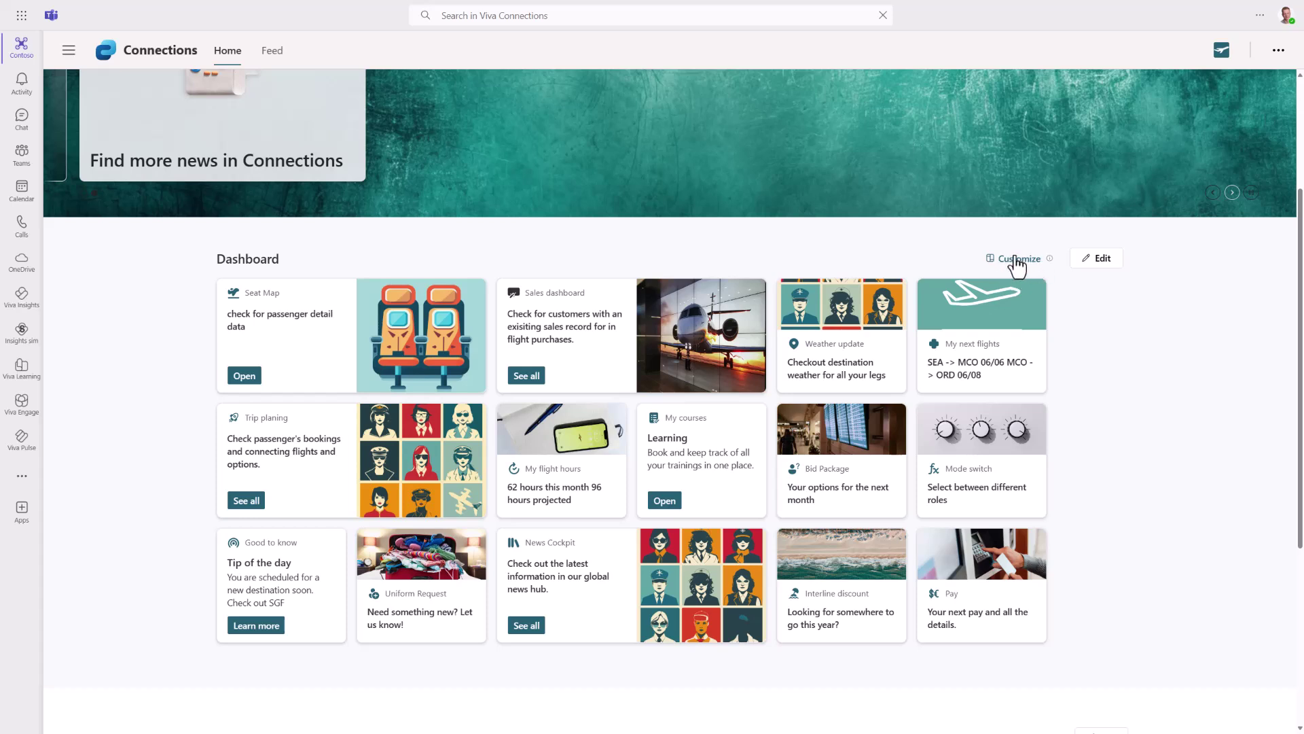
# - In Customize mode, hide the Seat Map and Sales dashboard cards, keeping Good to know visible
pyautogui.moveTo(1046, 262)
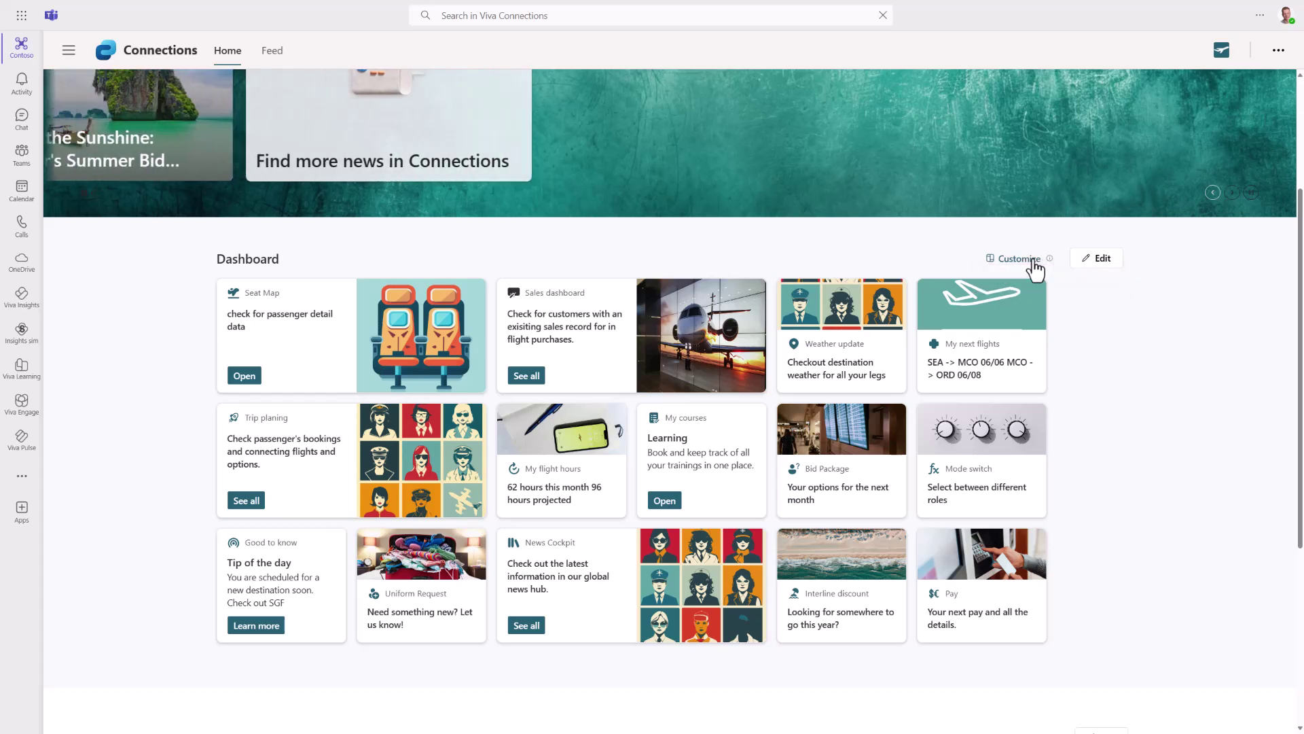
pyautogui.click(1035, 264)
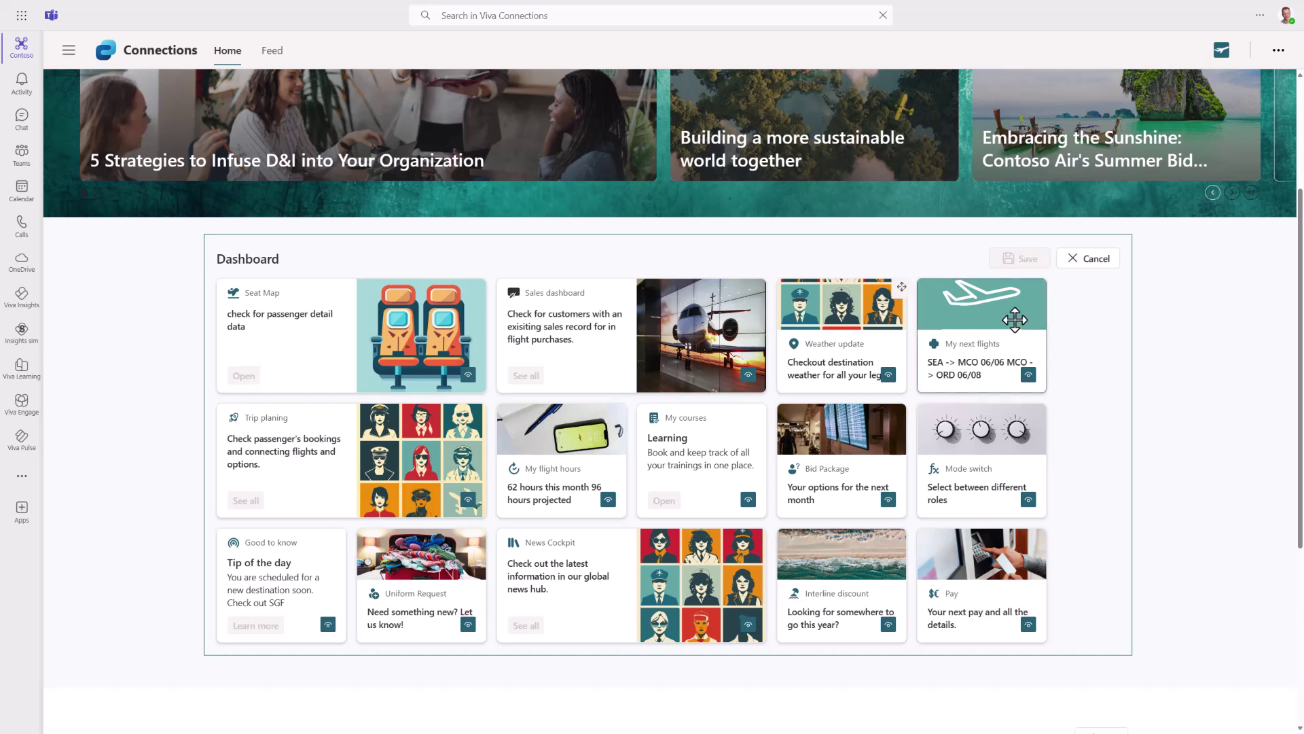
pyautogui.click(328, 623)
pyautogui.click(328, 624)
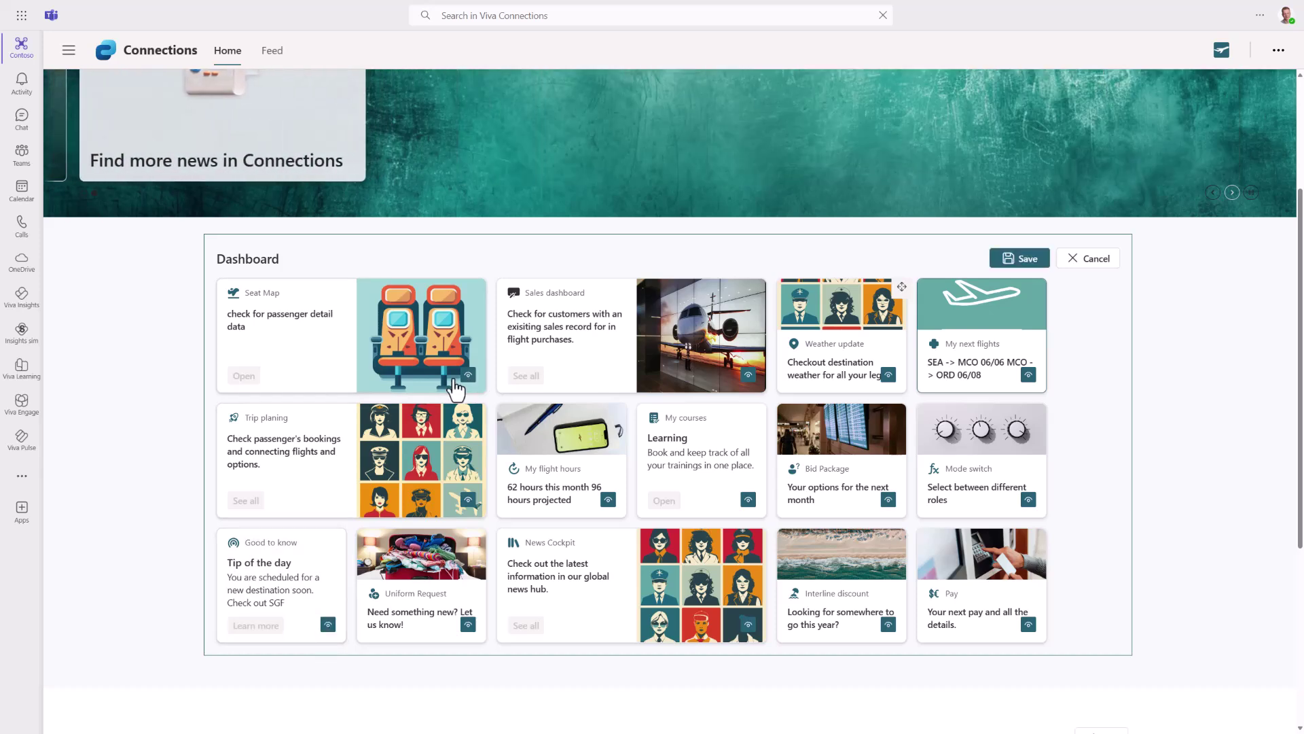
pyautogui.click(468, 376)
pyautogui.click(748, 374)
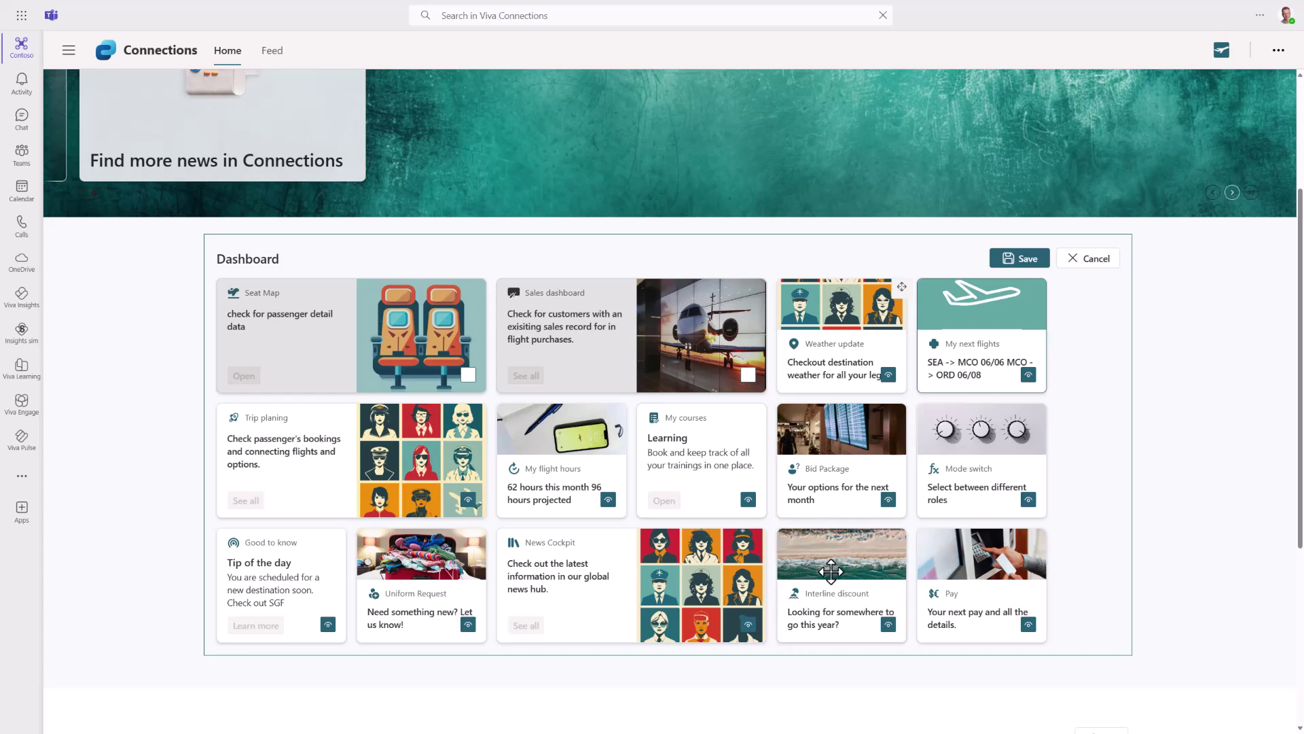
# - Move Pay and Interline discount into the top row and save the personalized layout
pyautogui.moveTo(830, 571); pyautogui.dragTo(792, 340)
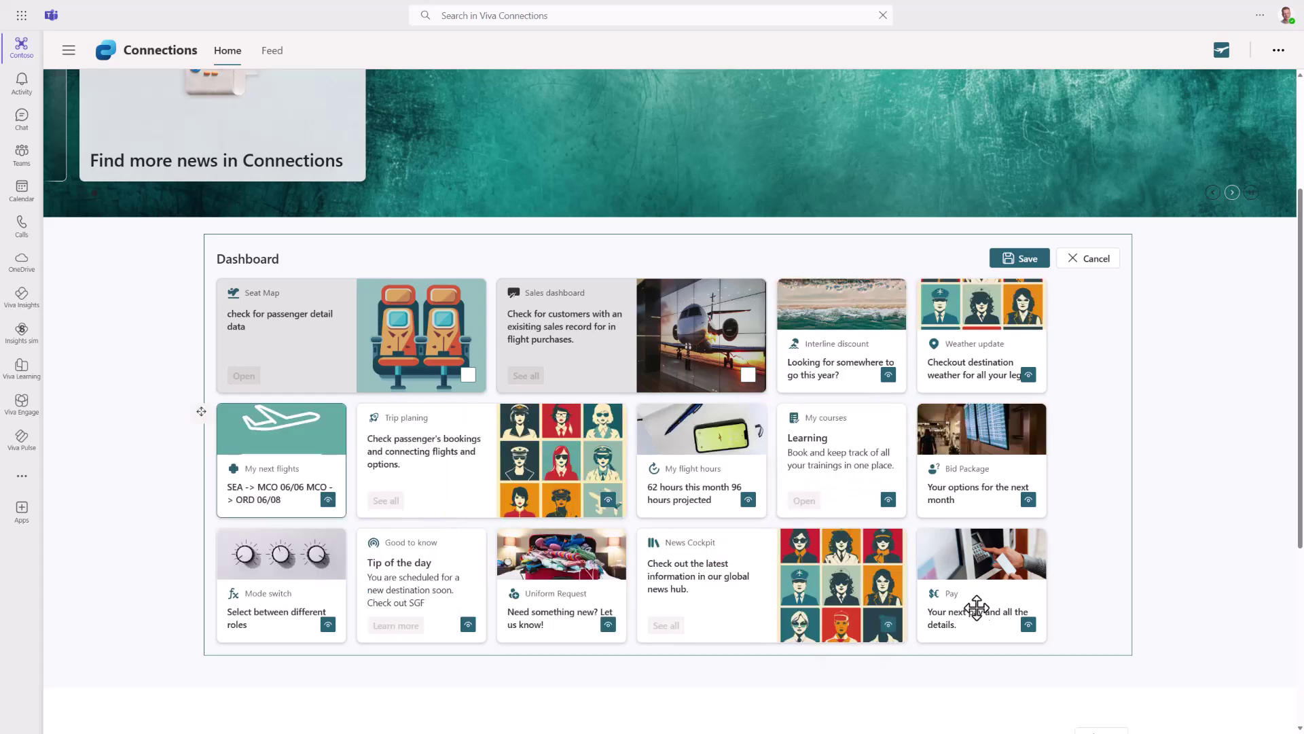
pyautogui.moveTo(919, 552); pyautogui.dragTo(839, 325)
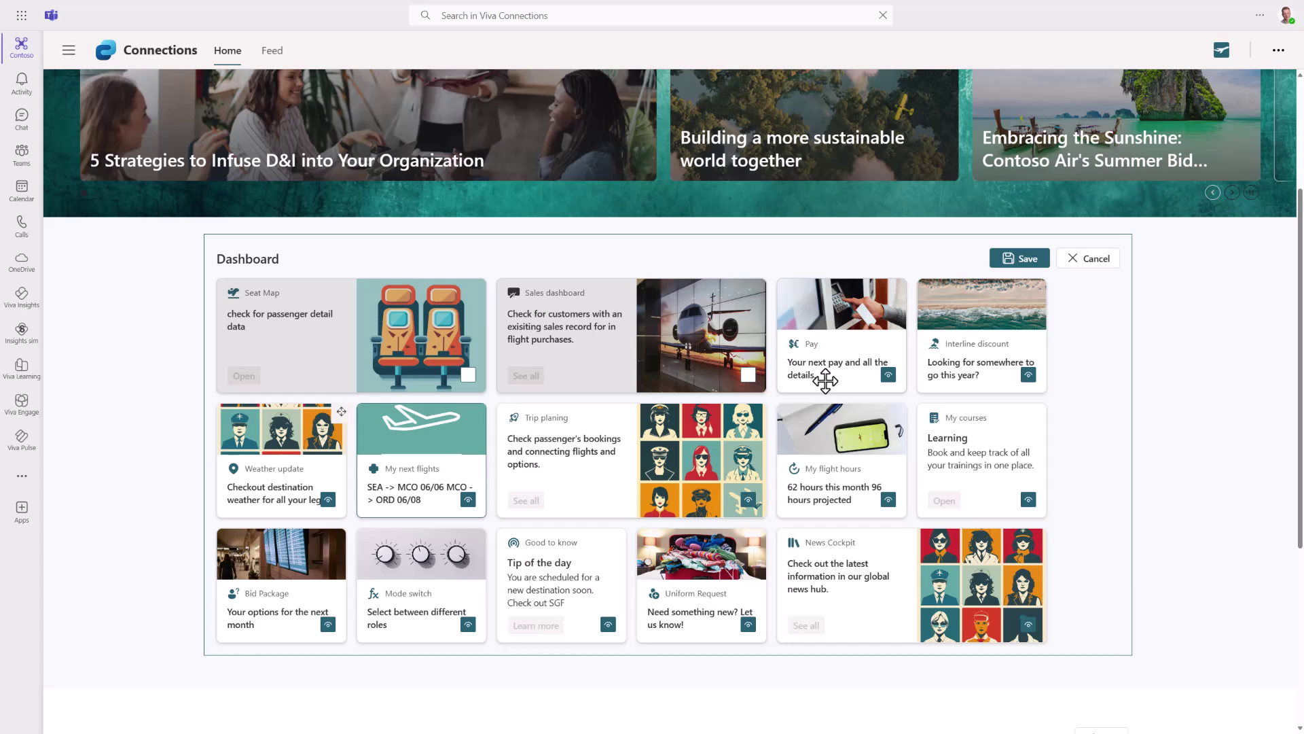
pyautogui.click(1020, 262)
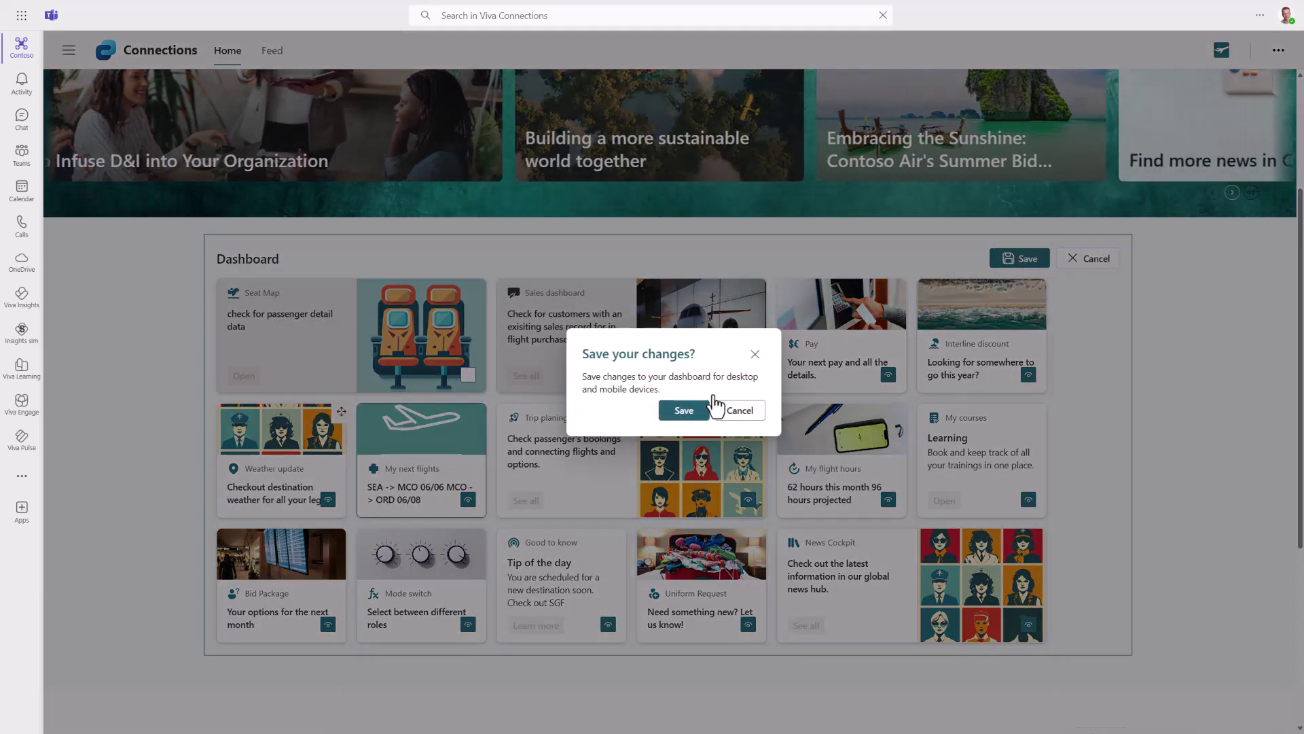
pyautogui.click(685, 410)
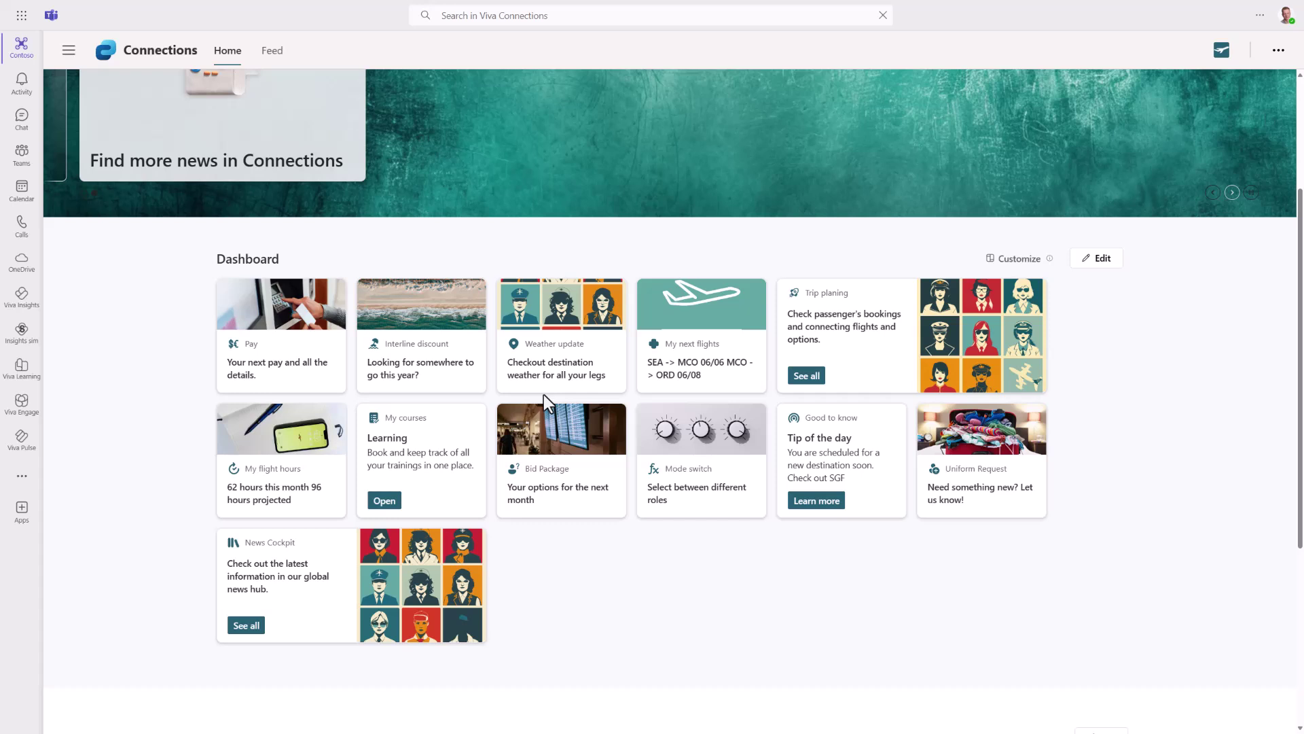
pyautogui.click(299, 333)
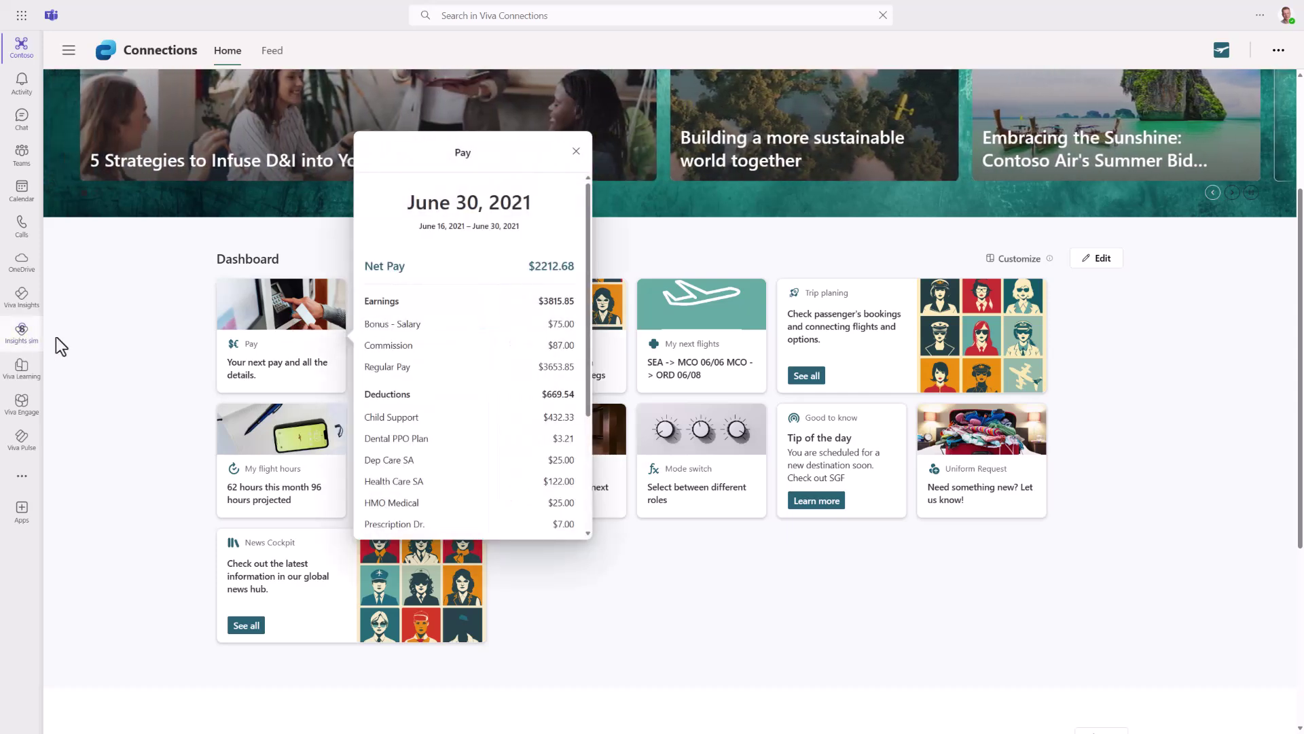
pyautogui.click(133, 336)
pyautogui.click(420, 344)
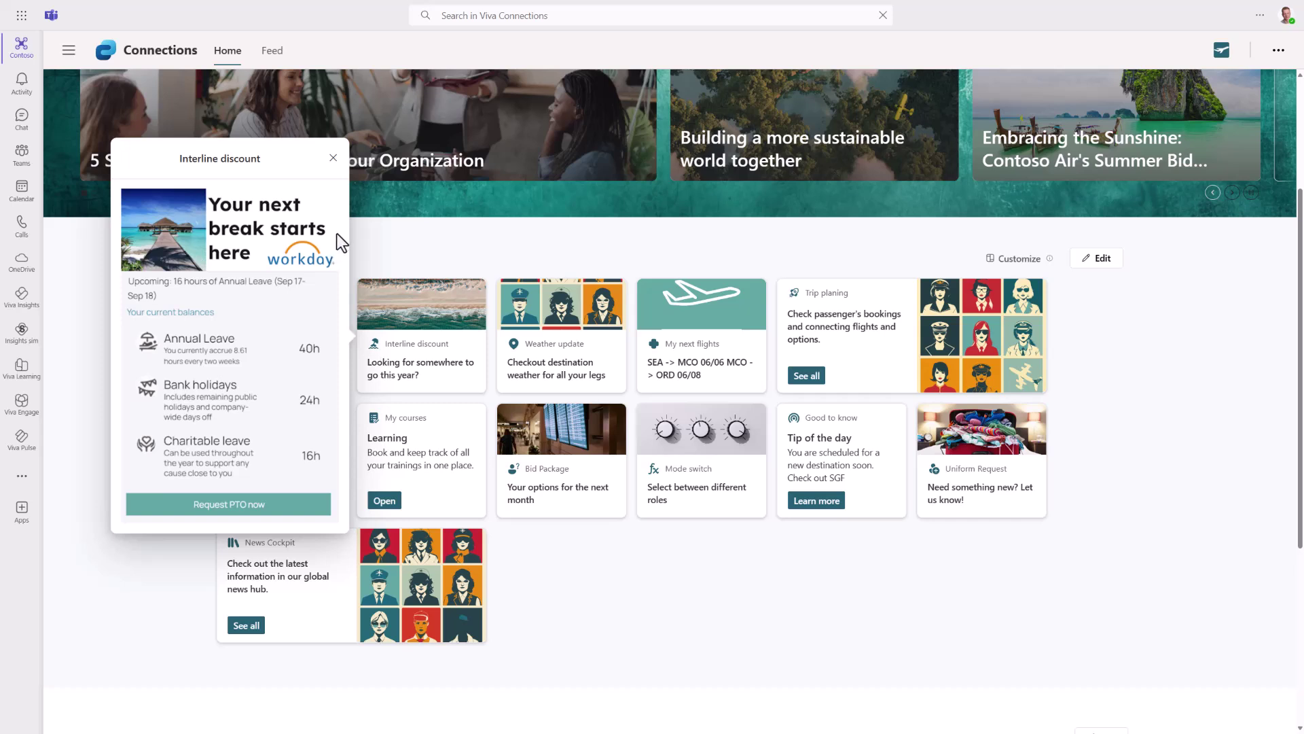
pyautogui.click(333, 158)
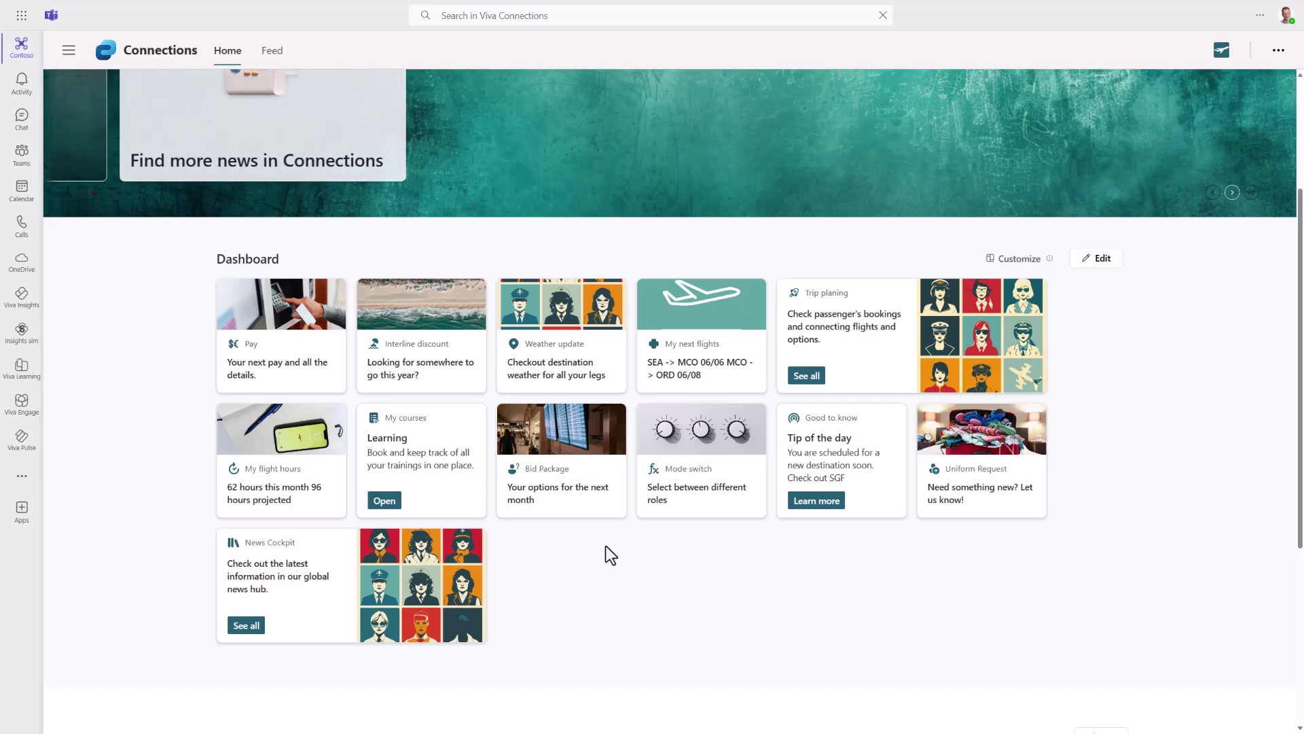
# - Reset the dashboard to its default card layout and save it
pyautogui.click(1027, 260)
pyautogui.click(981, 267)
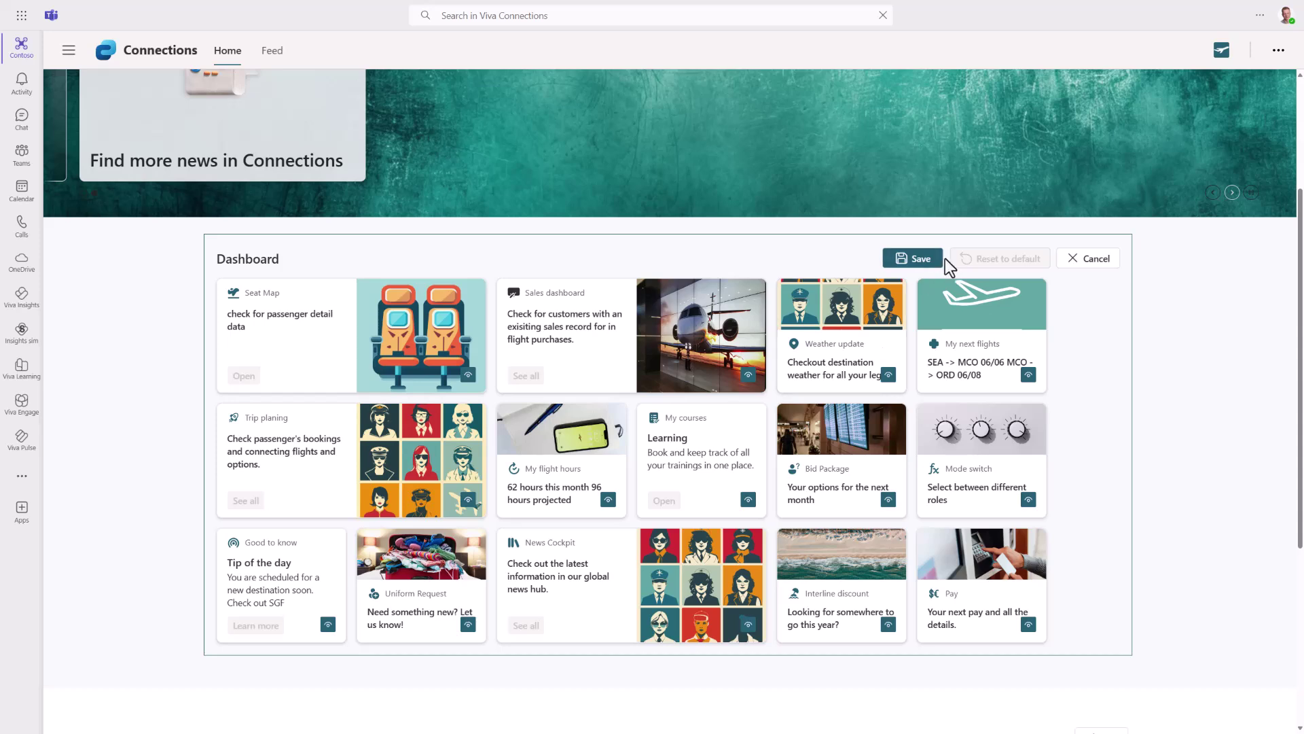
pyautogui.click(919, 258)
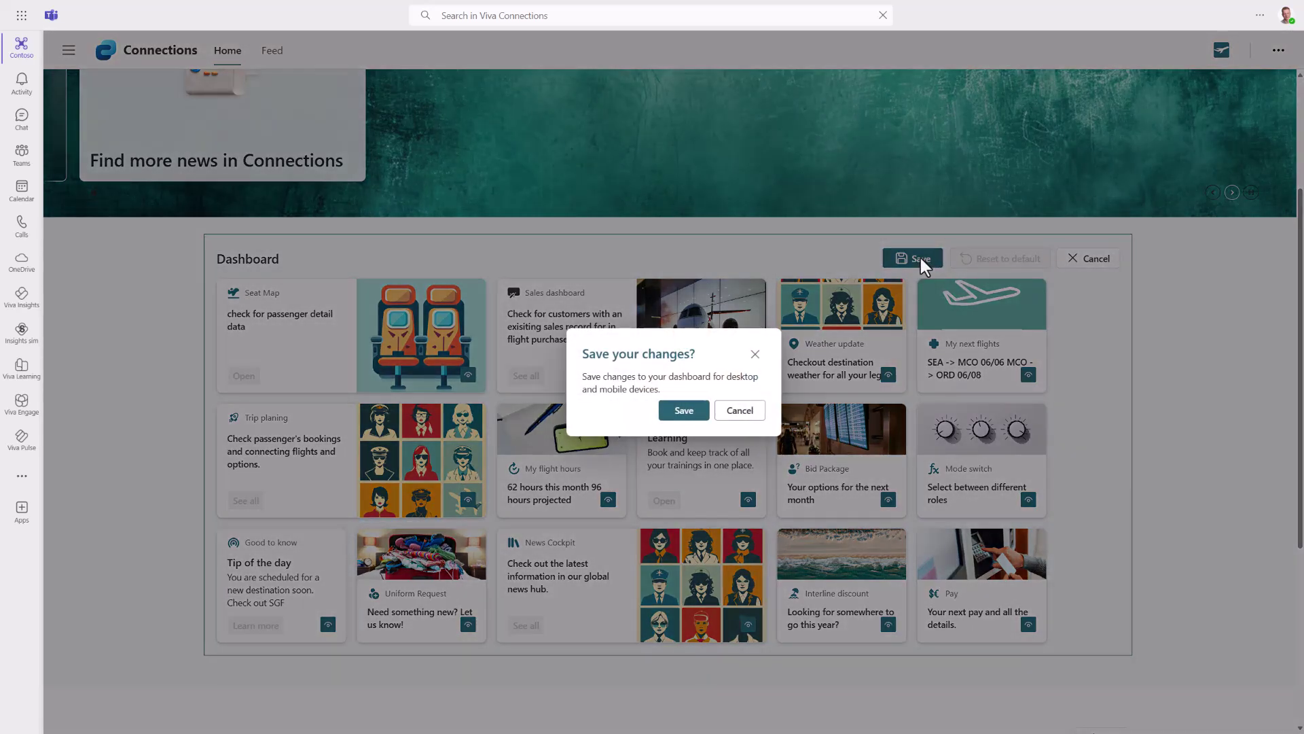
pyautogui.click(688, 411)
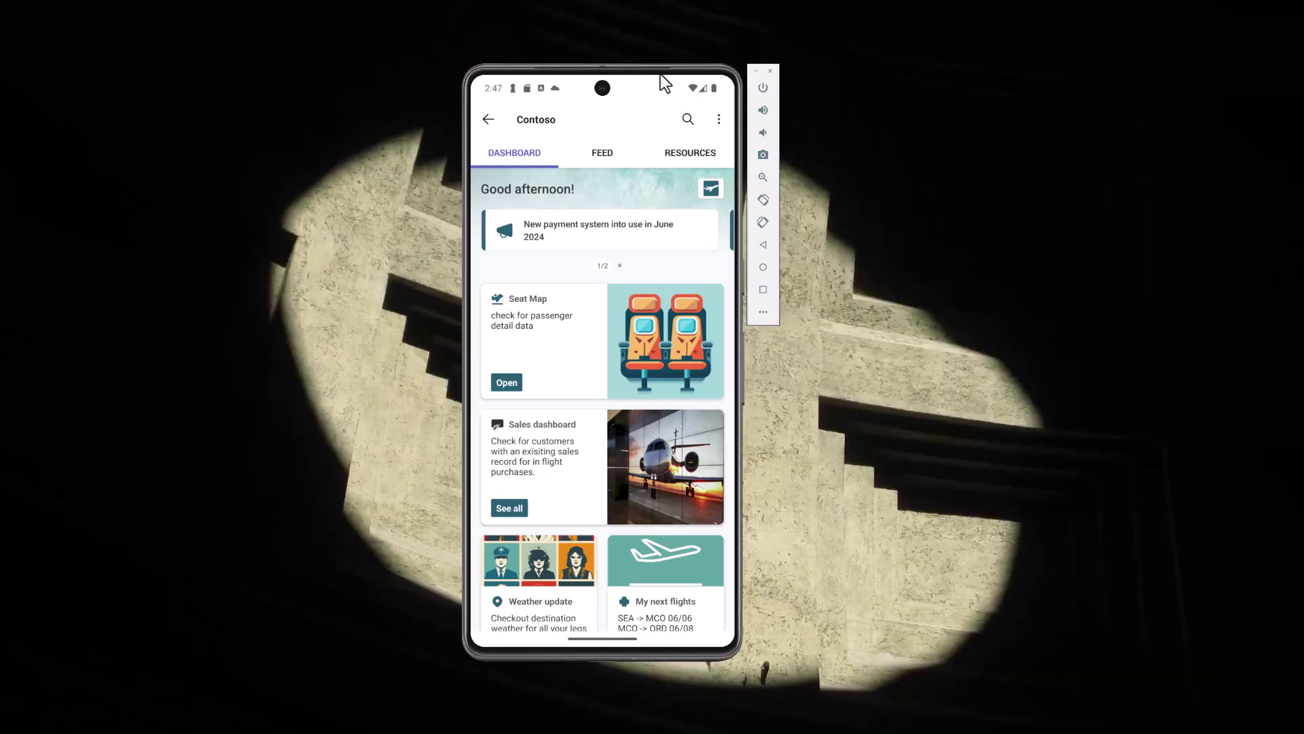
# - Swipe announcements to the Company Poll and scroll through My next flights, Trip planing, My courses and Bid Package
pyautogui.scroll(-5, 618, 320)
pyautogui.scroll(-3, 618, 324)
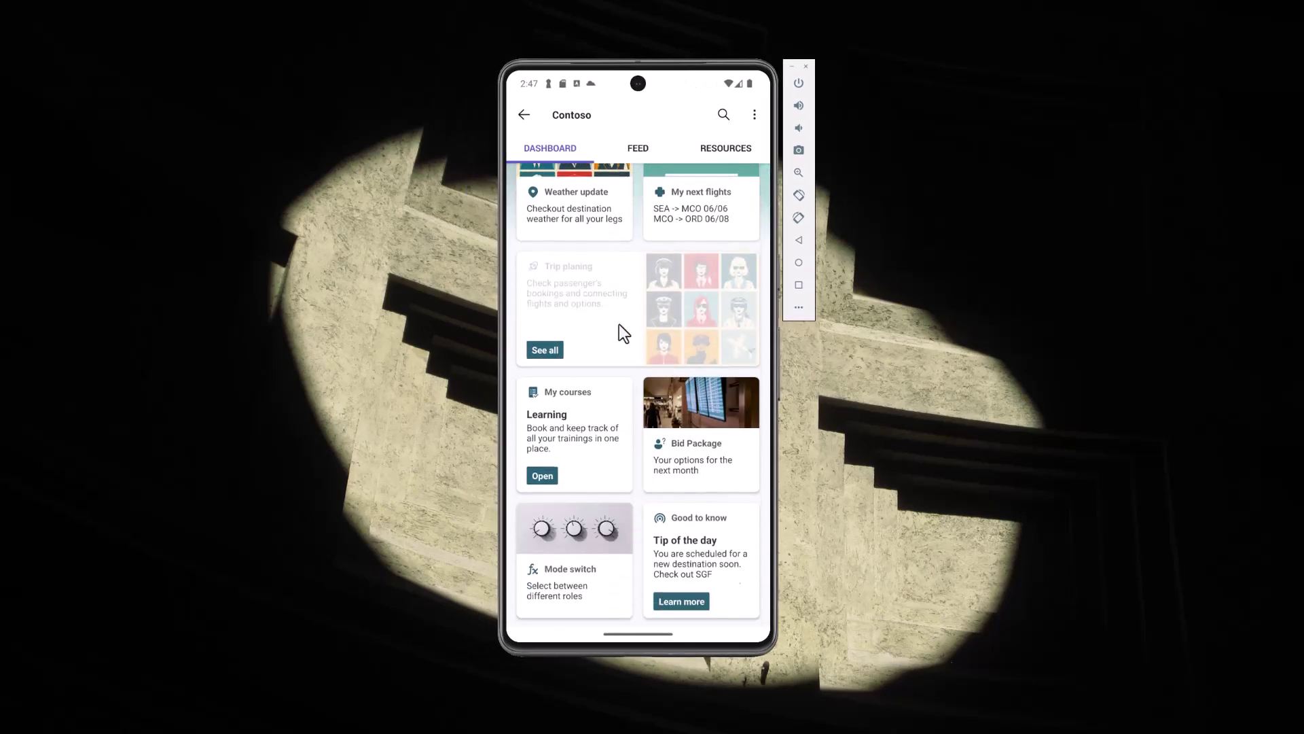
pyautogui.scroll(10, 618, 324)
pyautogui.scroll(-2, 620, 324)
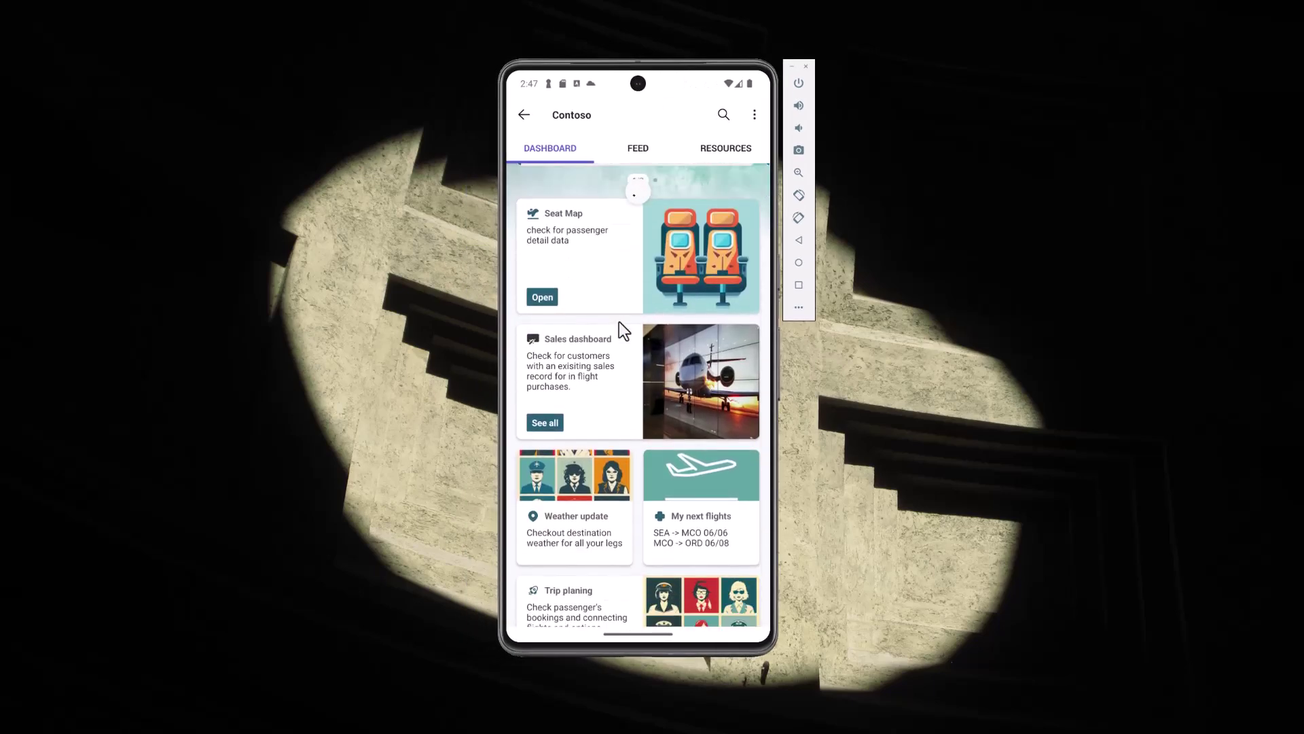
pyautogui.scroll(2, 632, 381)
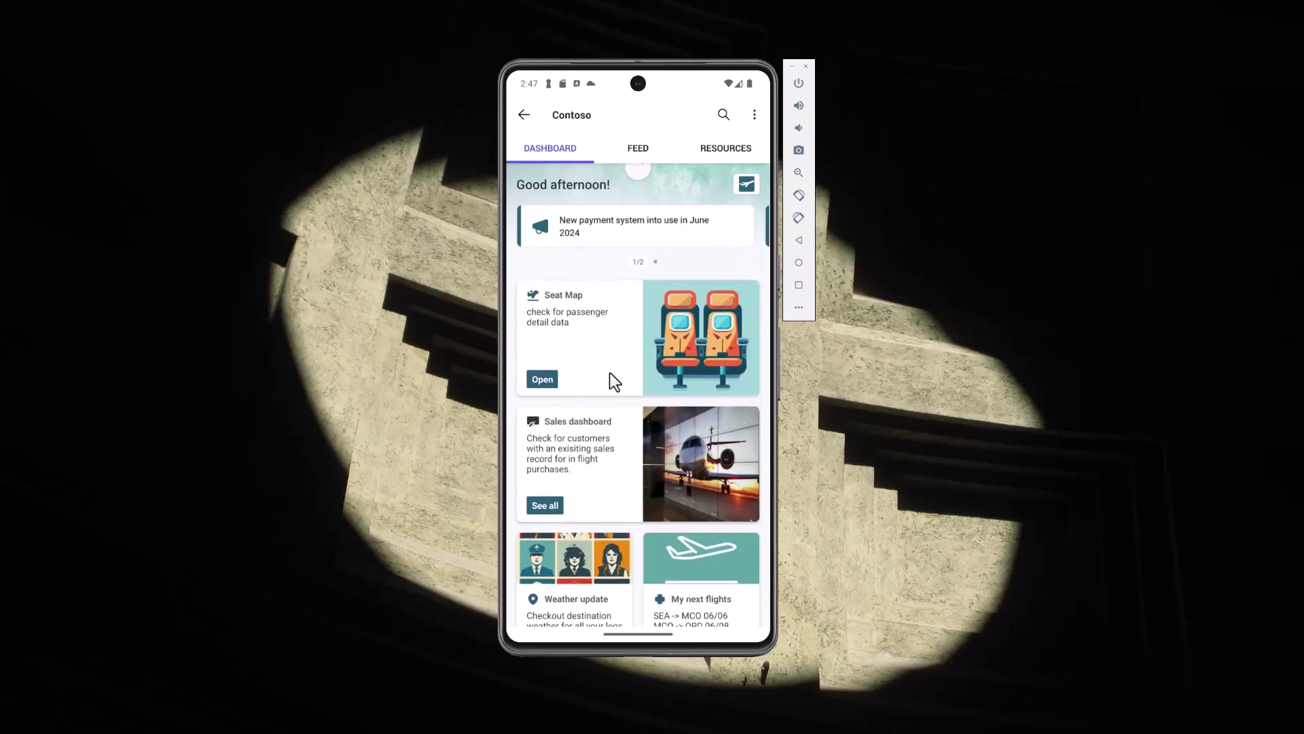
pyautogui.moveTo(691, 238); pyautogui.dragTo(635, 244)
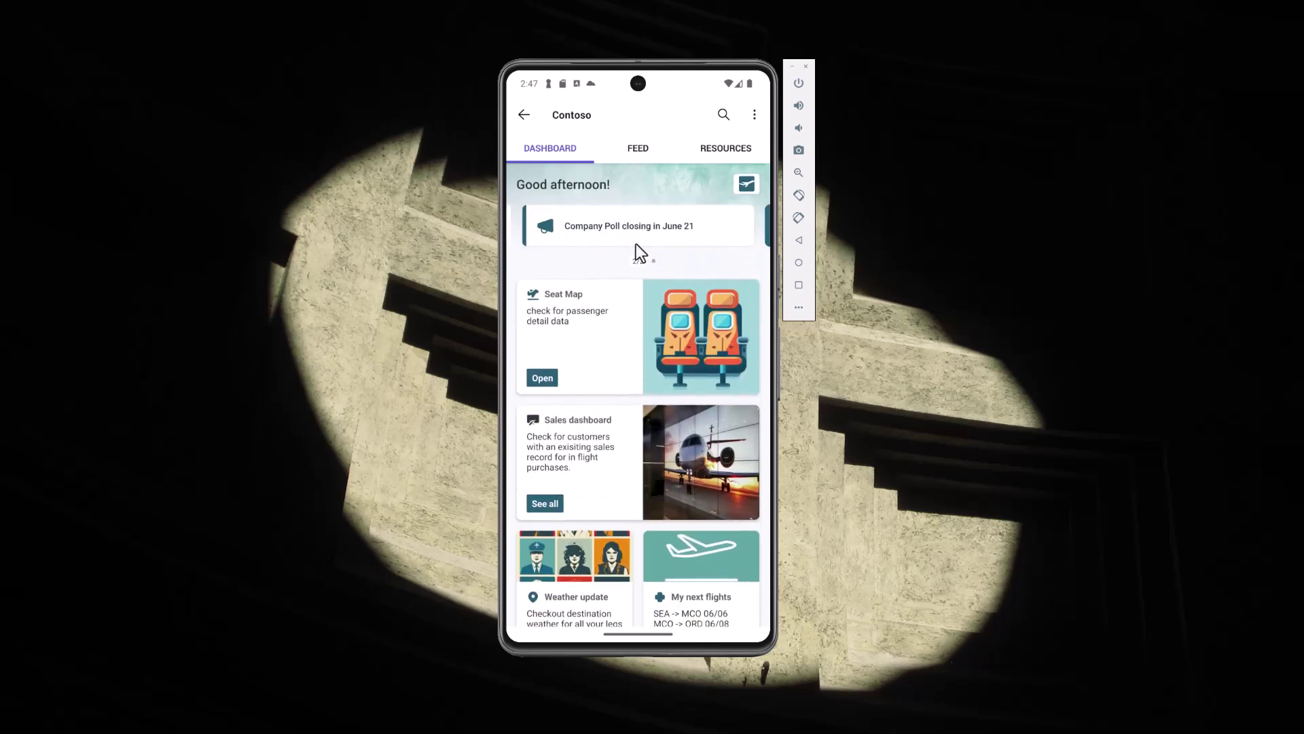
pyautogui.scroll(-10, 650, 367)
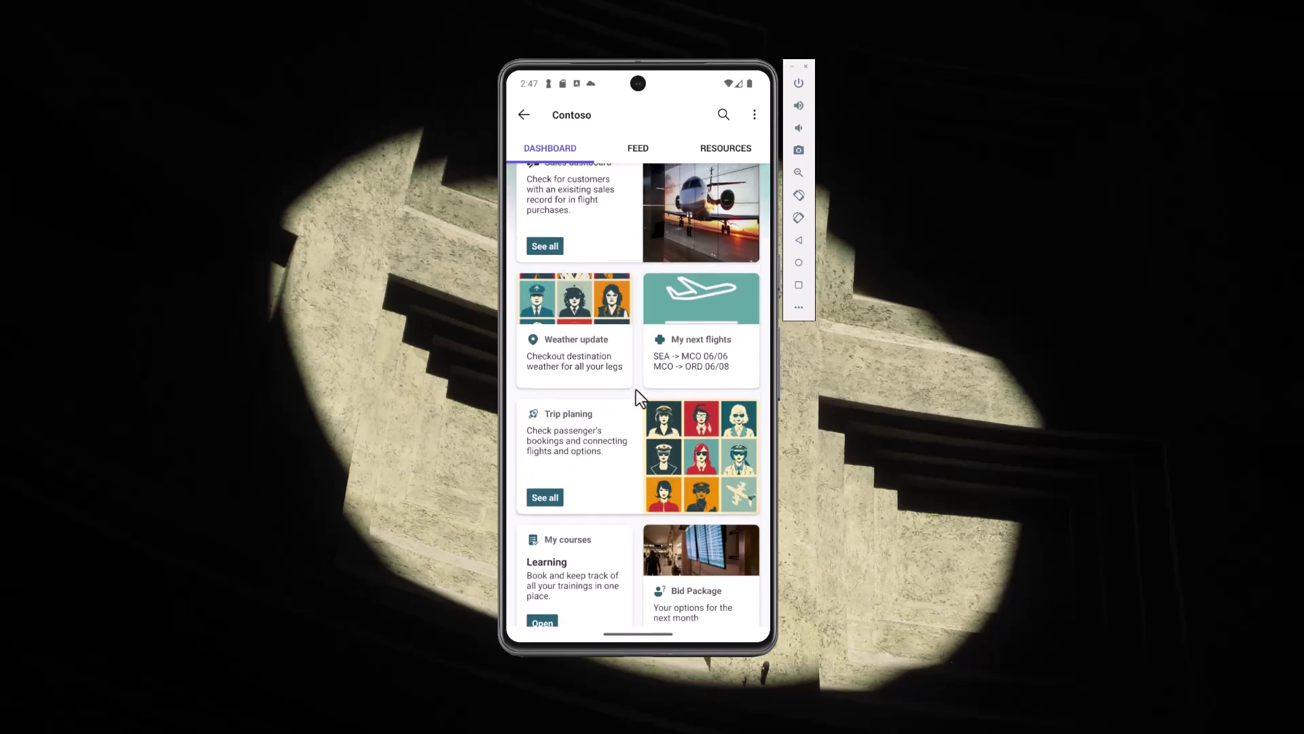
pyautogui.scroll(9, 636, 397)
pyautogui.scroll(1, 637, 397)
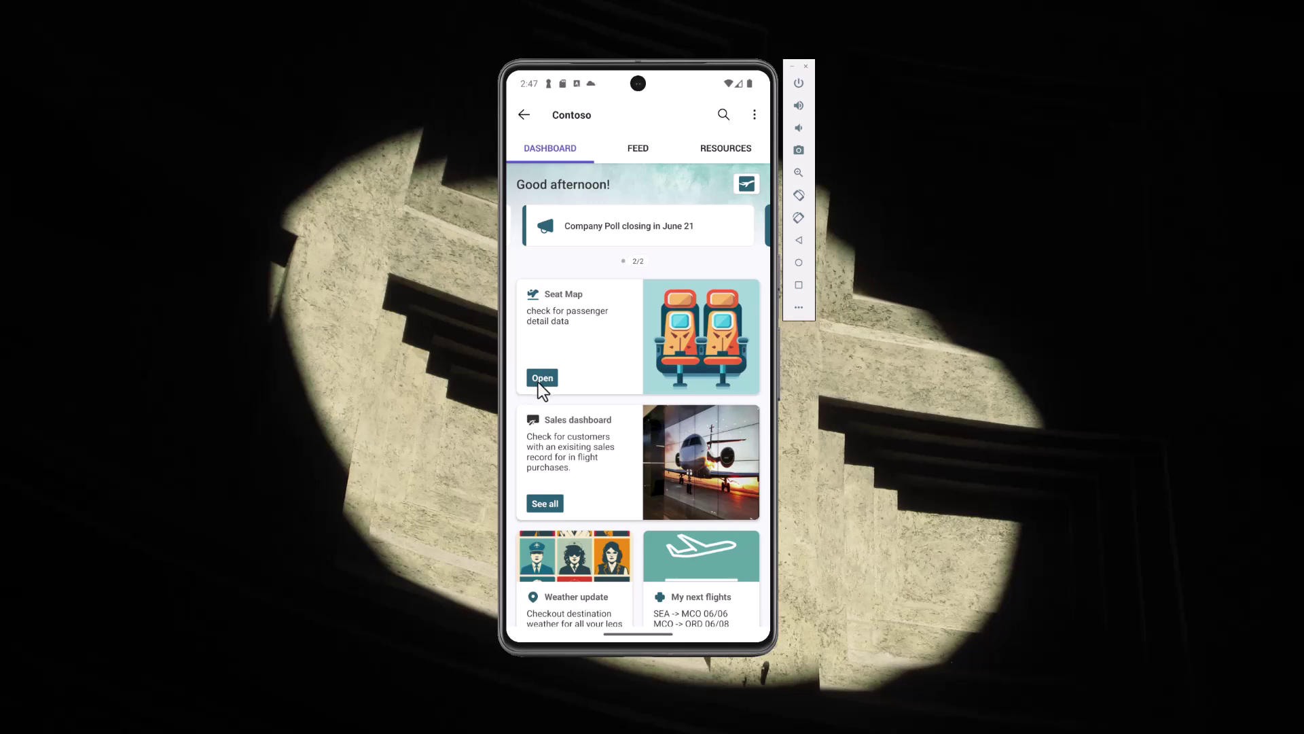
pyautogui.scroll(-3, 561, 429)
pyautogui.click(567, 303)
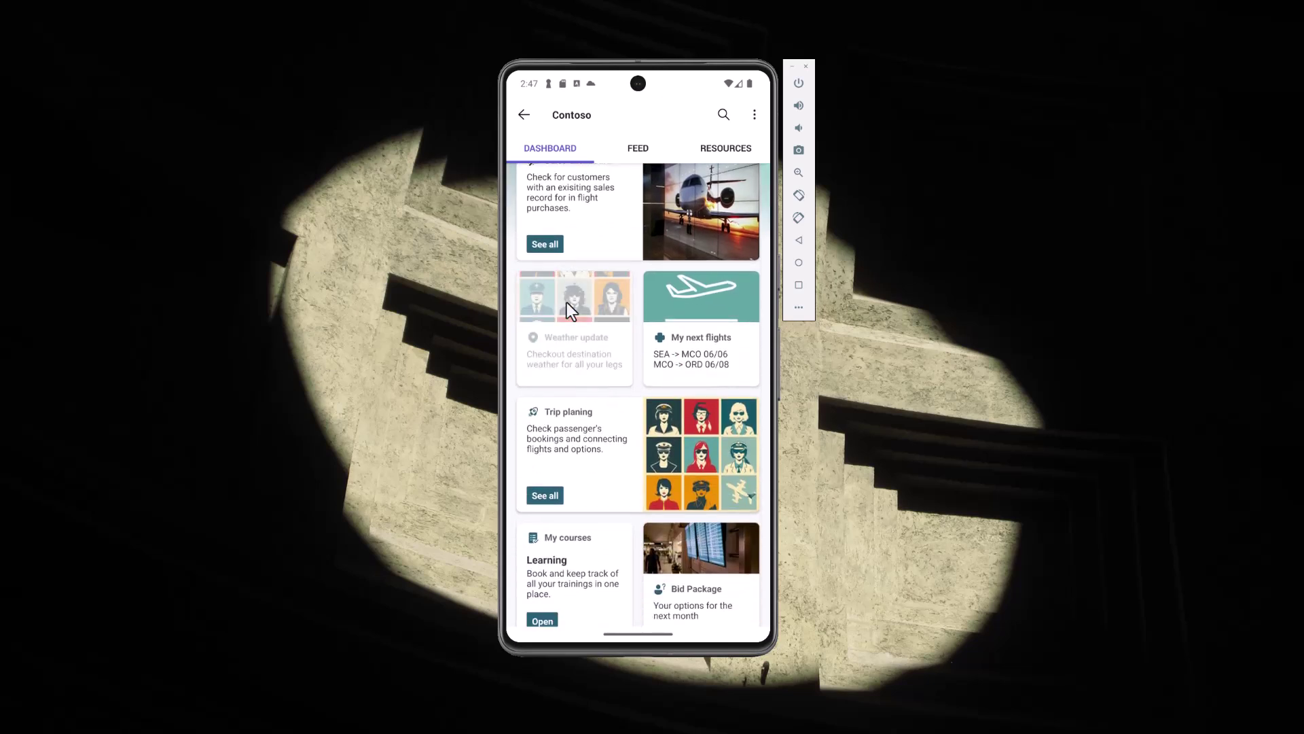
pyautogui.click(528, 121)
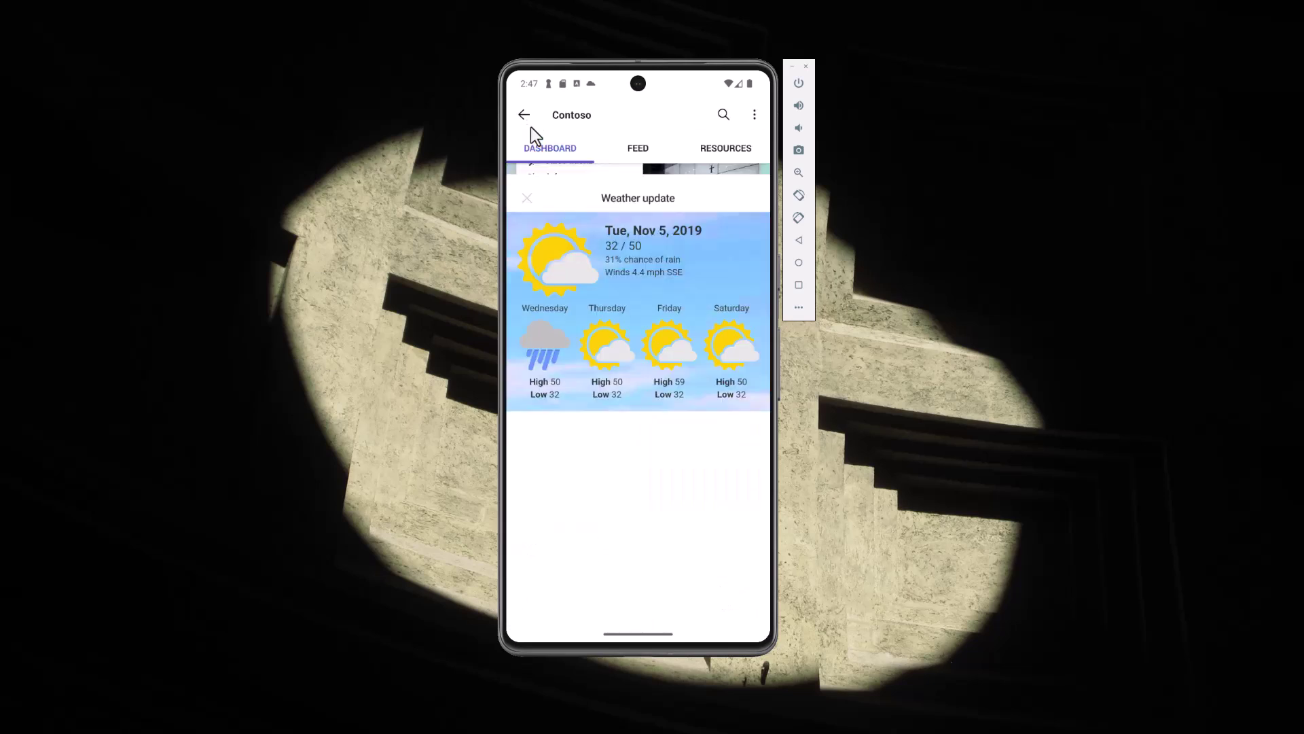
pyautogui.scroll(5, 610, 356)
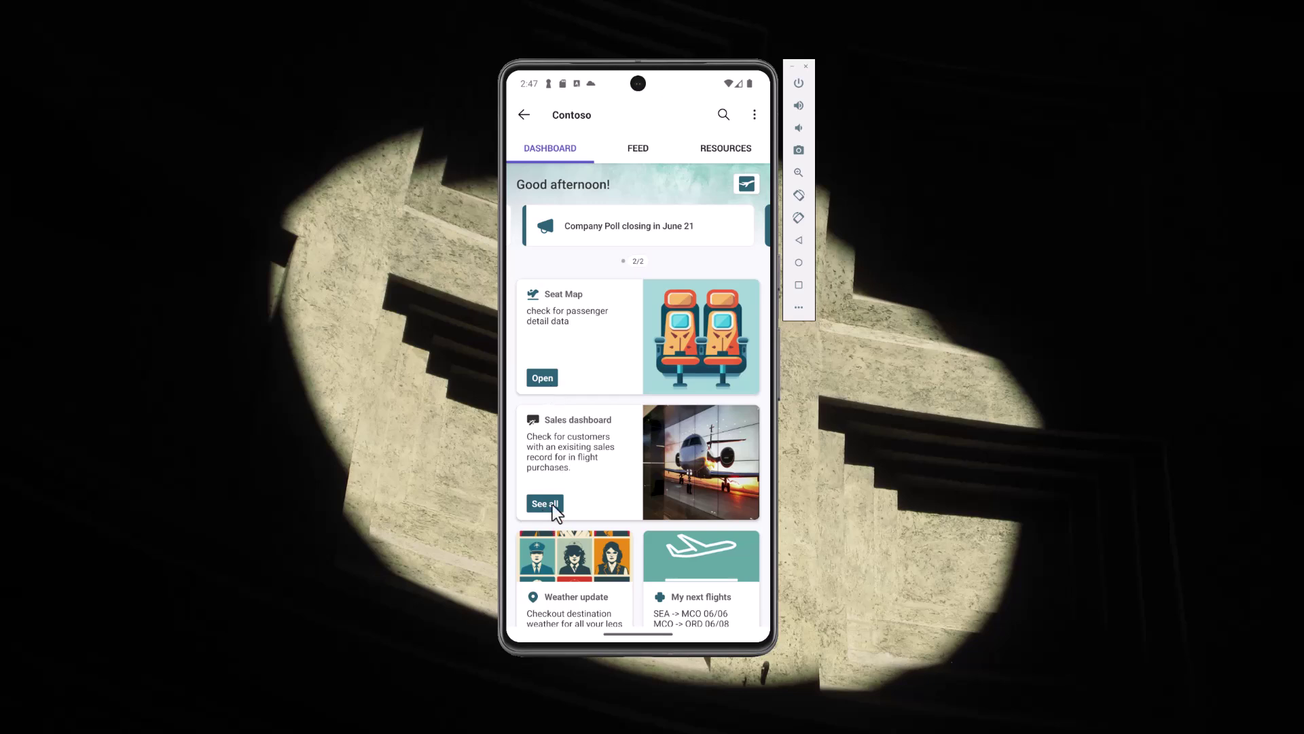
pyautogui.scroll(-3, 572, 500)
pyautogui.click(688, 455)
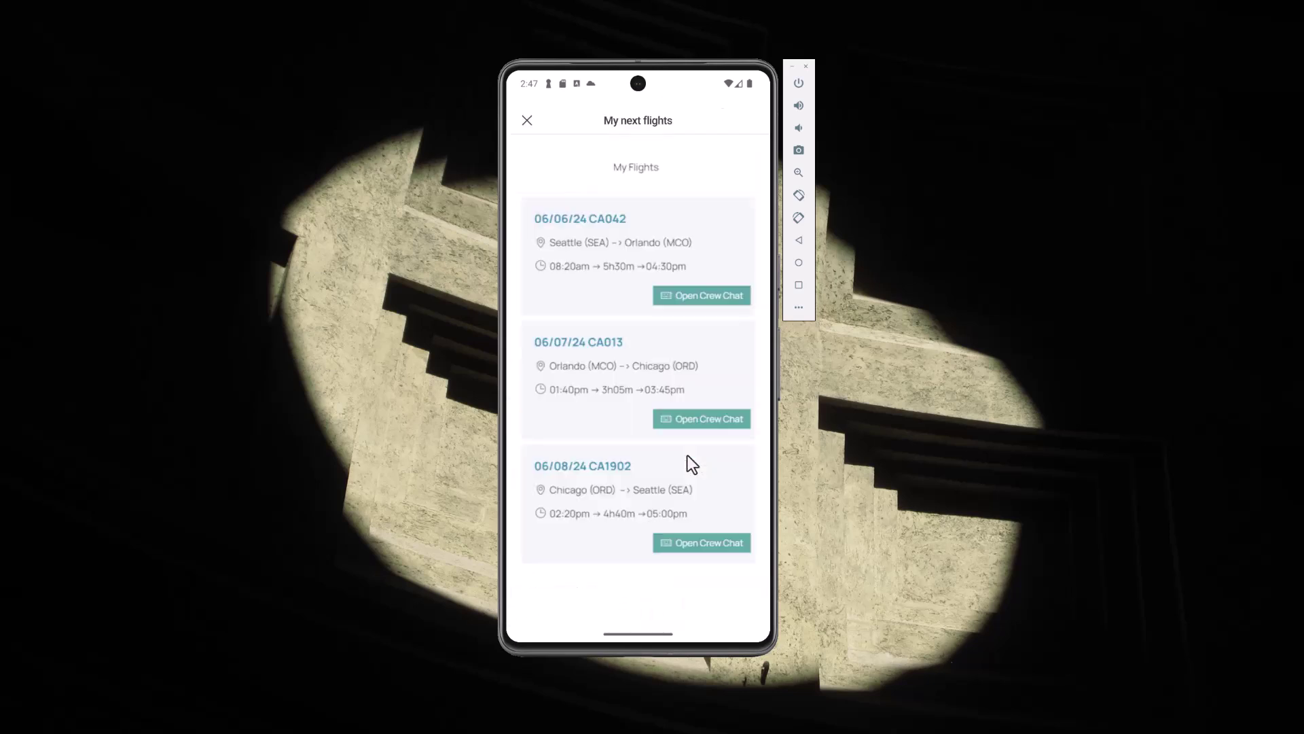
pyautogui.click(528, 121)
pyautogui.scroll(-5, 634, 460)
pyautogui.scroll(-3, 629, 451)
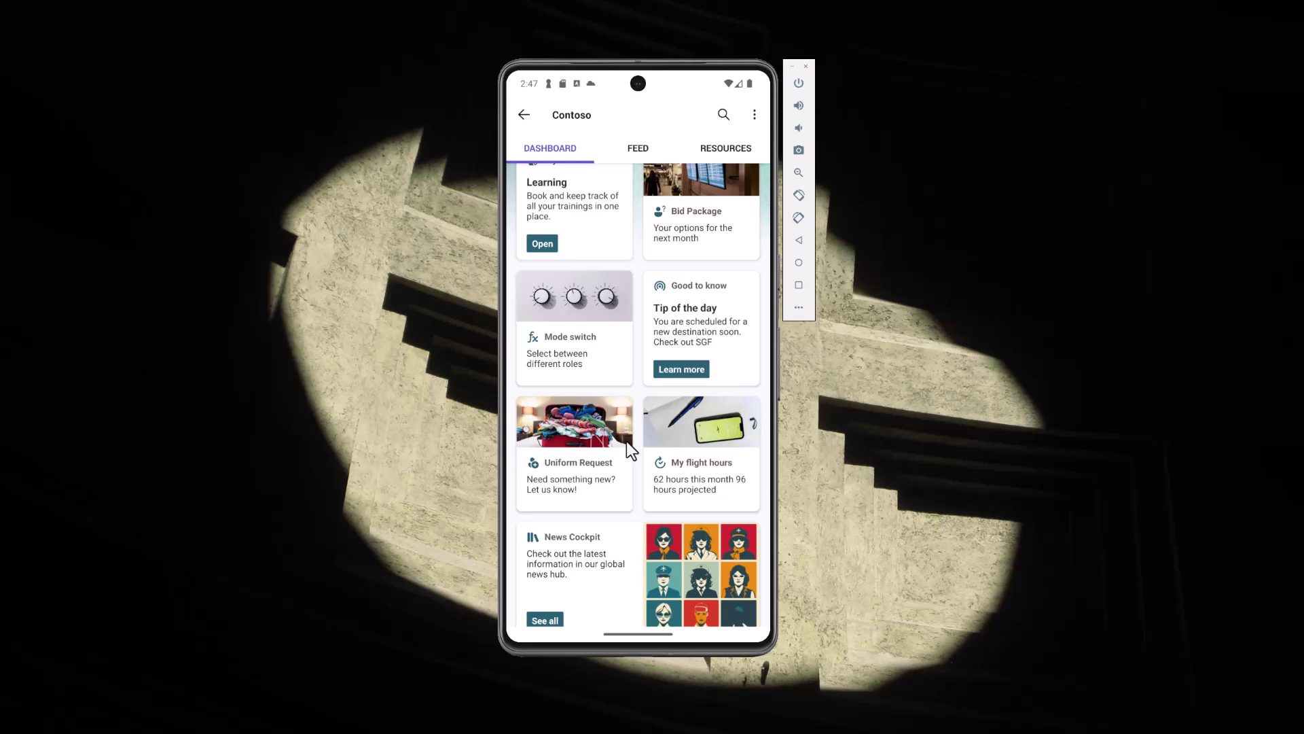
pyautogui.scroll(-3, 625, 448)
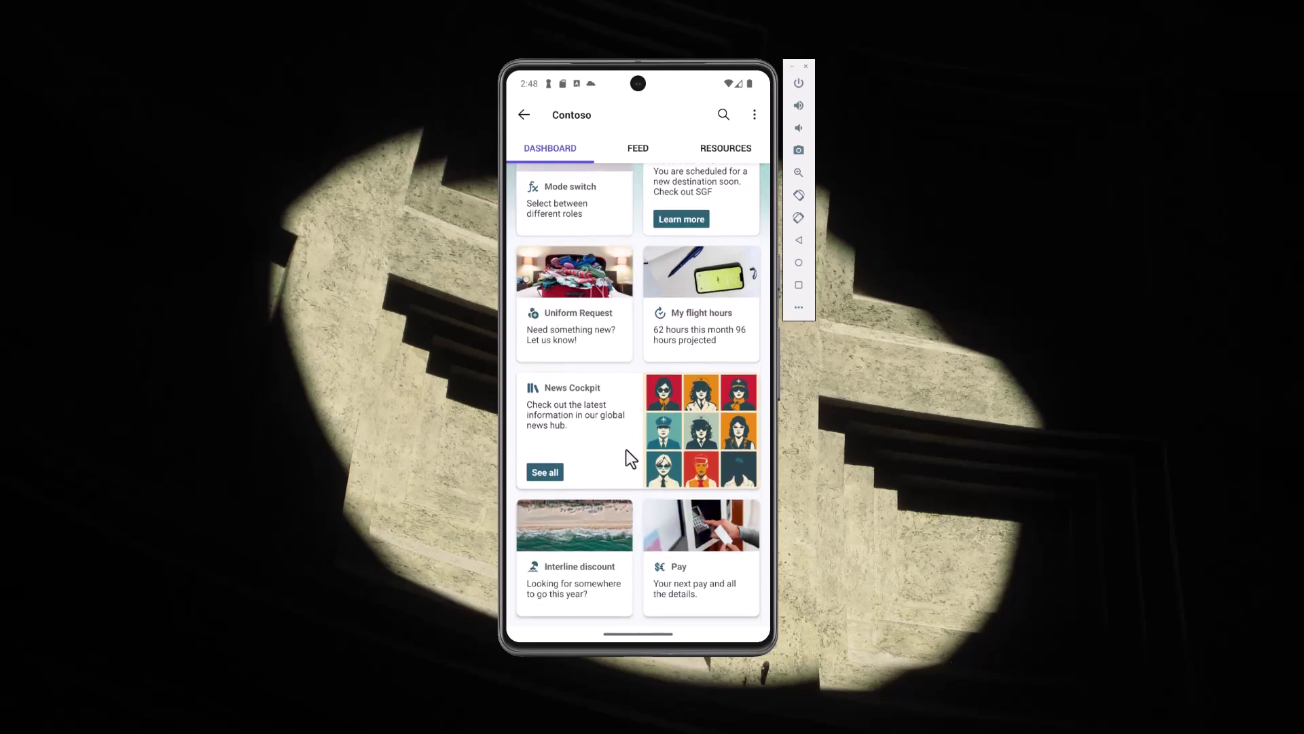
pyautogui.click(598, 537)
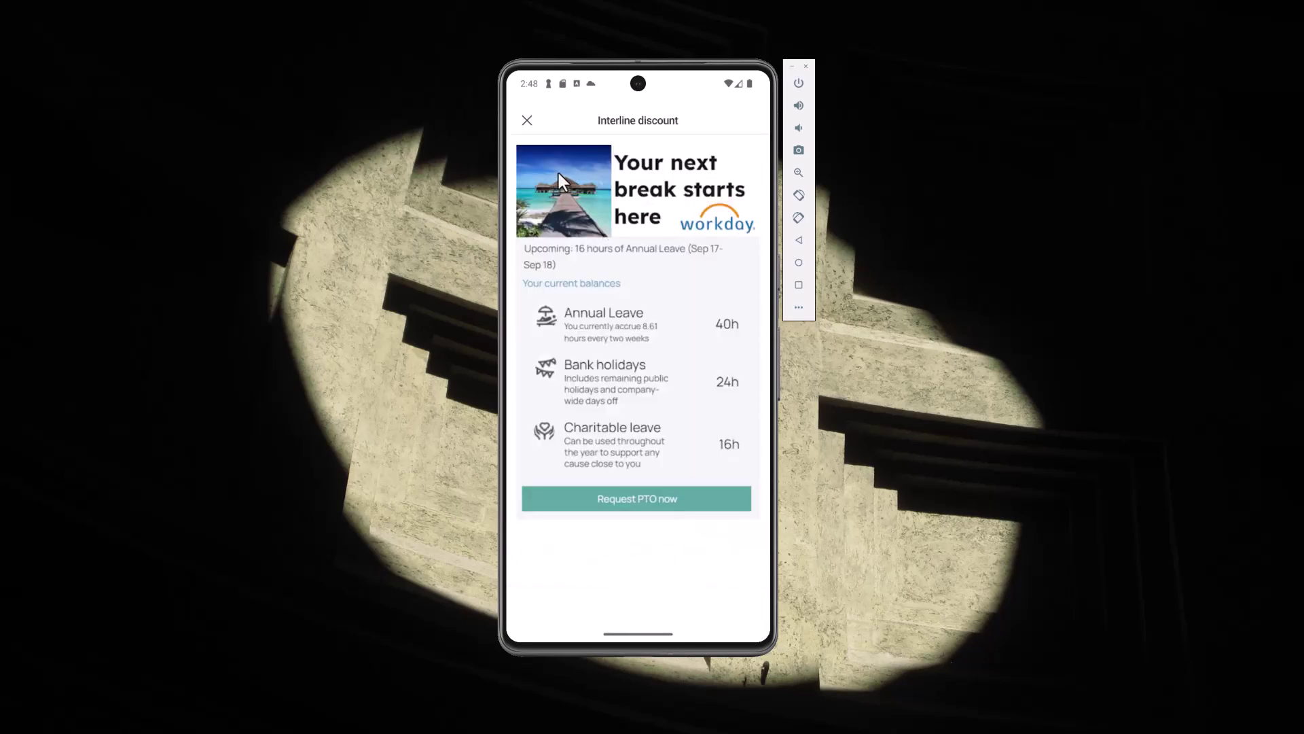
pyautogui.click(527, 122)
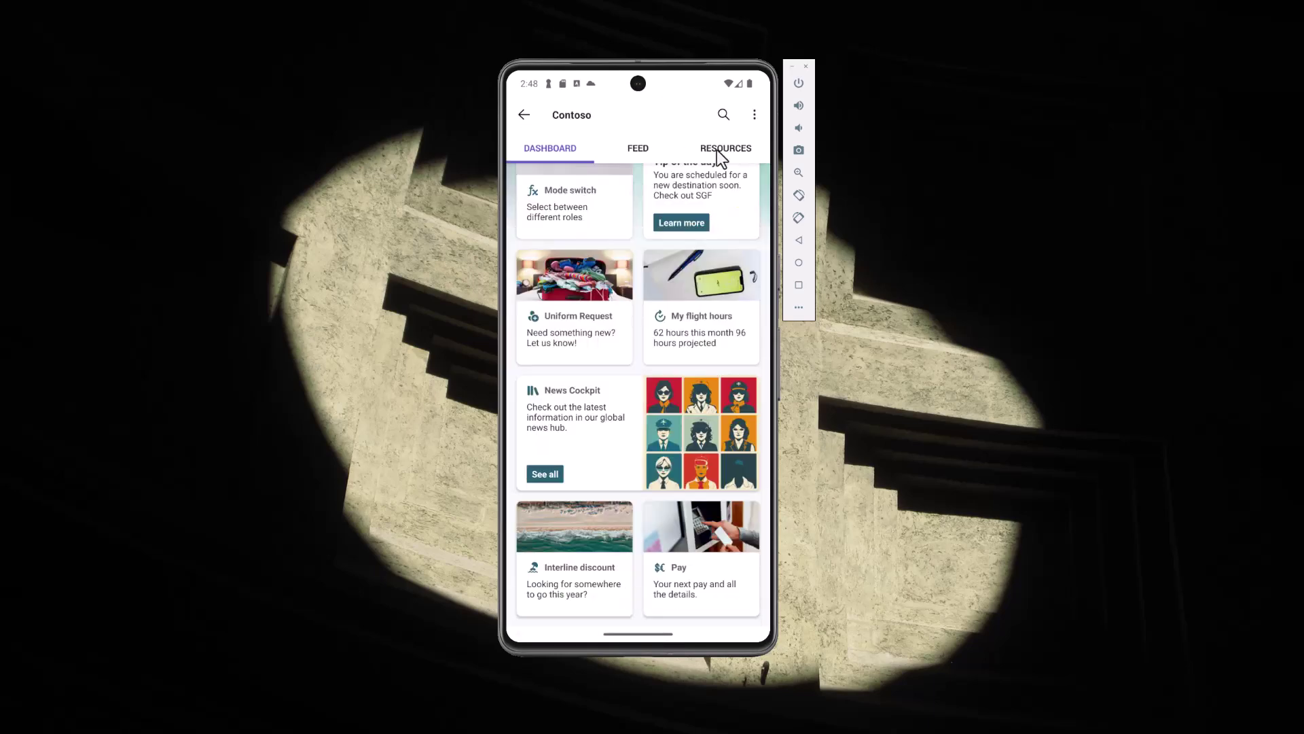
# - Open Customize Dashboard from the options menu and uncheck the Sales dashboard card
pyautogui.click(754, 116)
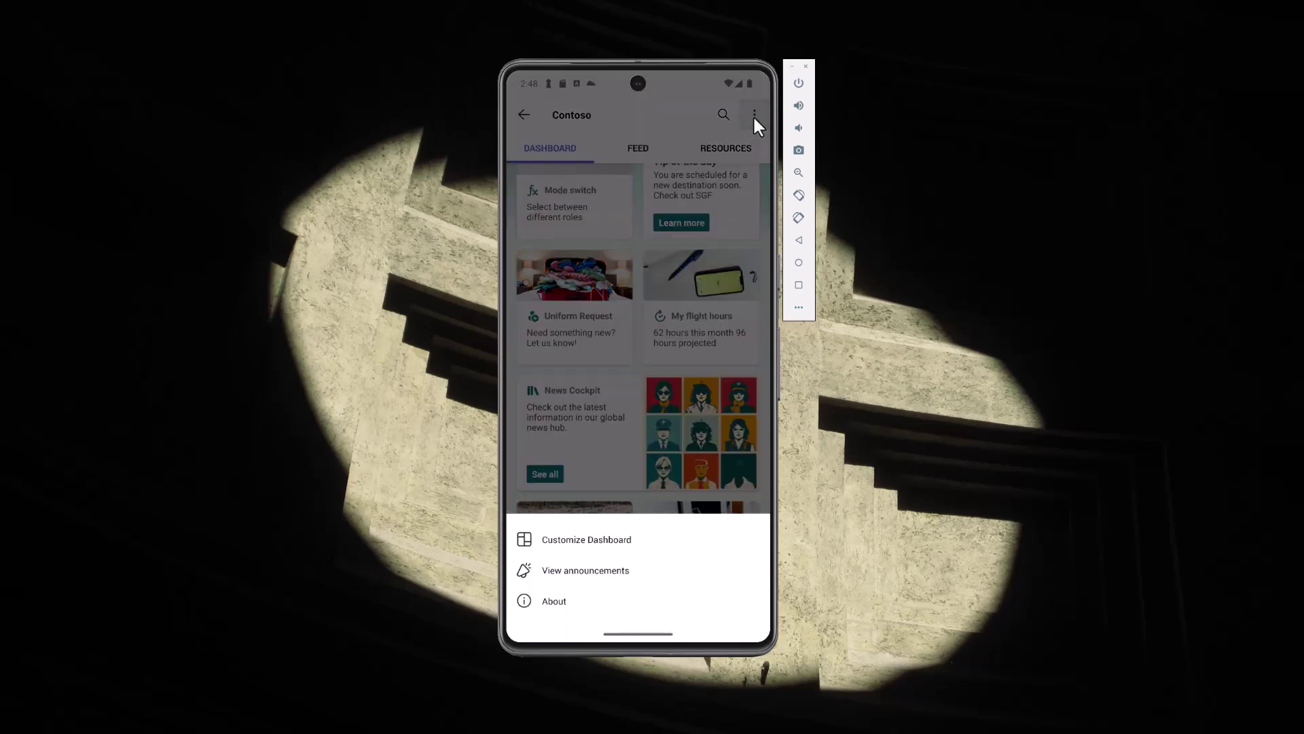
pyautogui.click(592, 542)
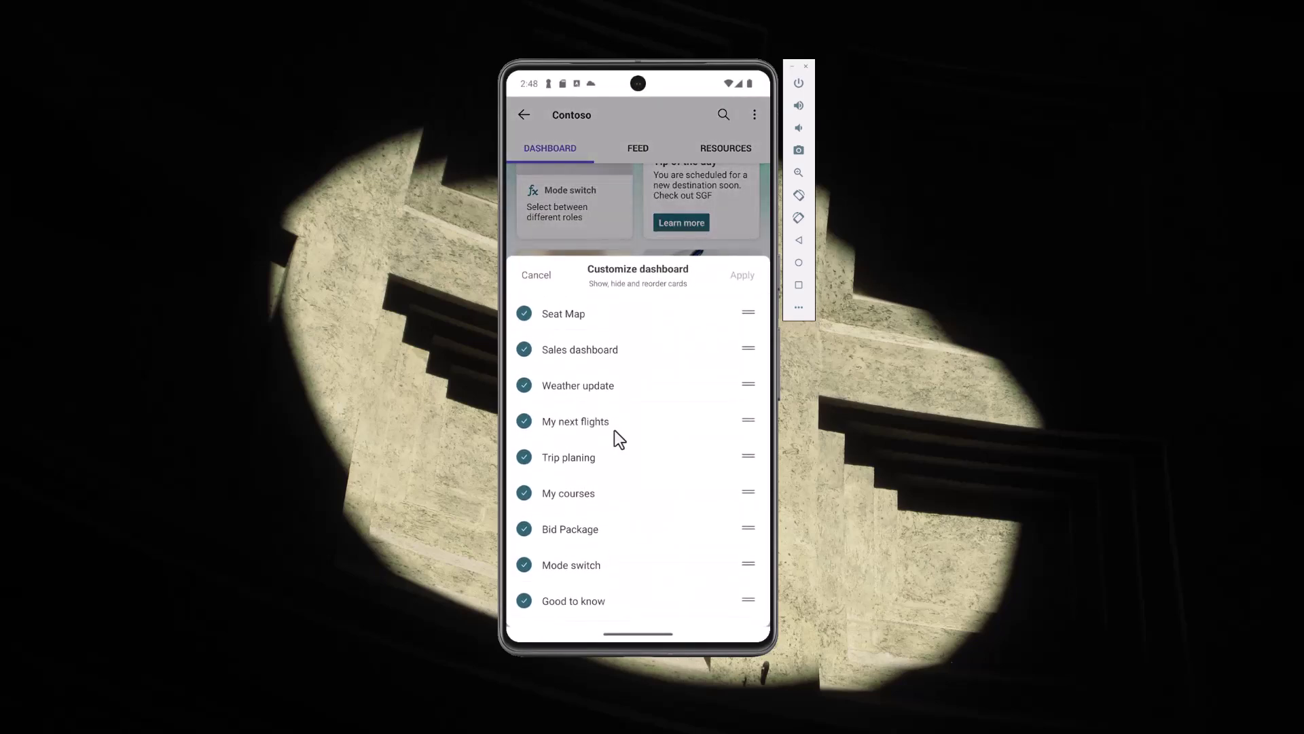
pyautogui.moveTo(751, 313)
pyautogui.mouseDown()
pyautogui.moveTo(747, 382)
pyautogui.moveTo(750, 314)
pyautogui.mouseUp()
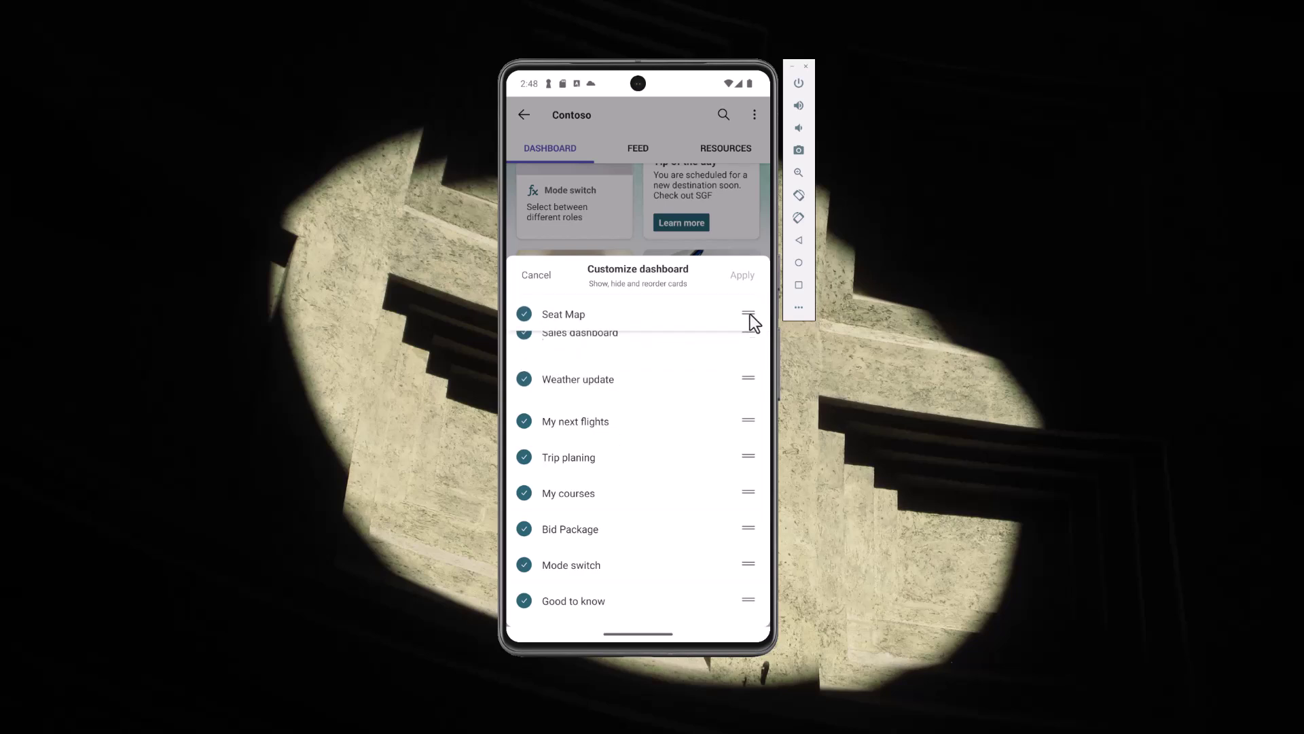
pyautogui.click(525, 315)
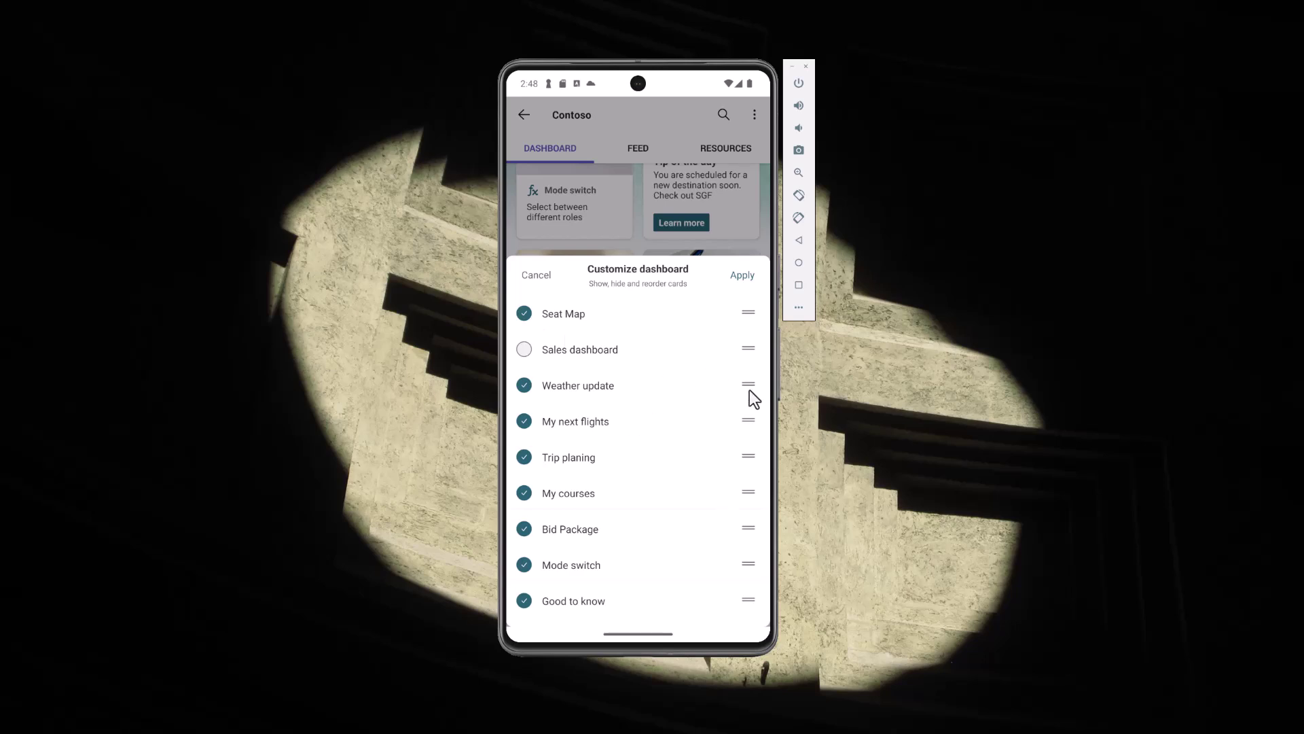
# - Put Weather update and My next flights first, hide Good to know, and apply the changes
pyautogui.moveTo(748, 390); pyautogui.dragTo(745, 320)
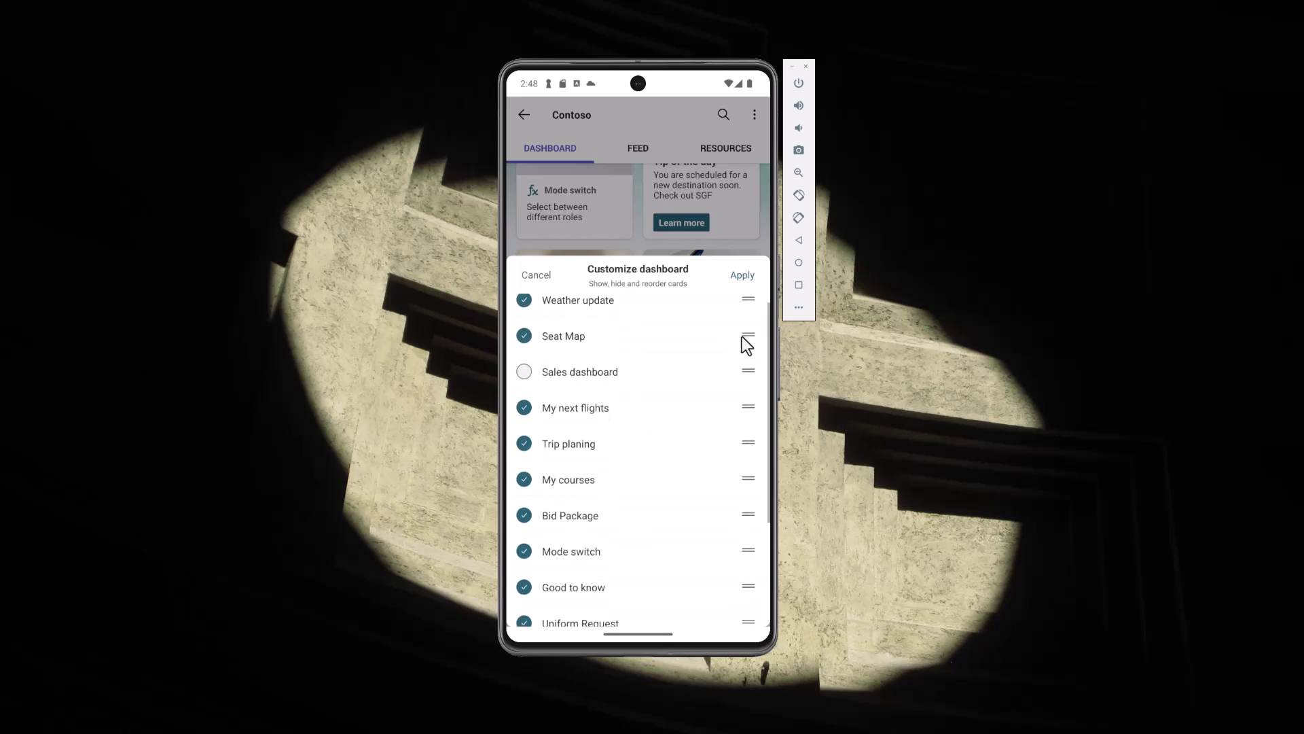
pyautogui.moveTo(748, 418); pyautogui.dragTo(743, 334)
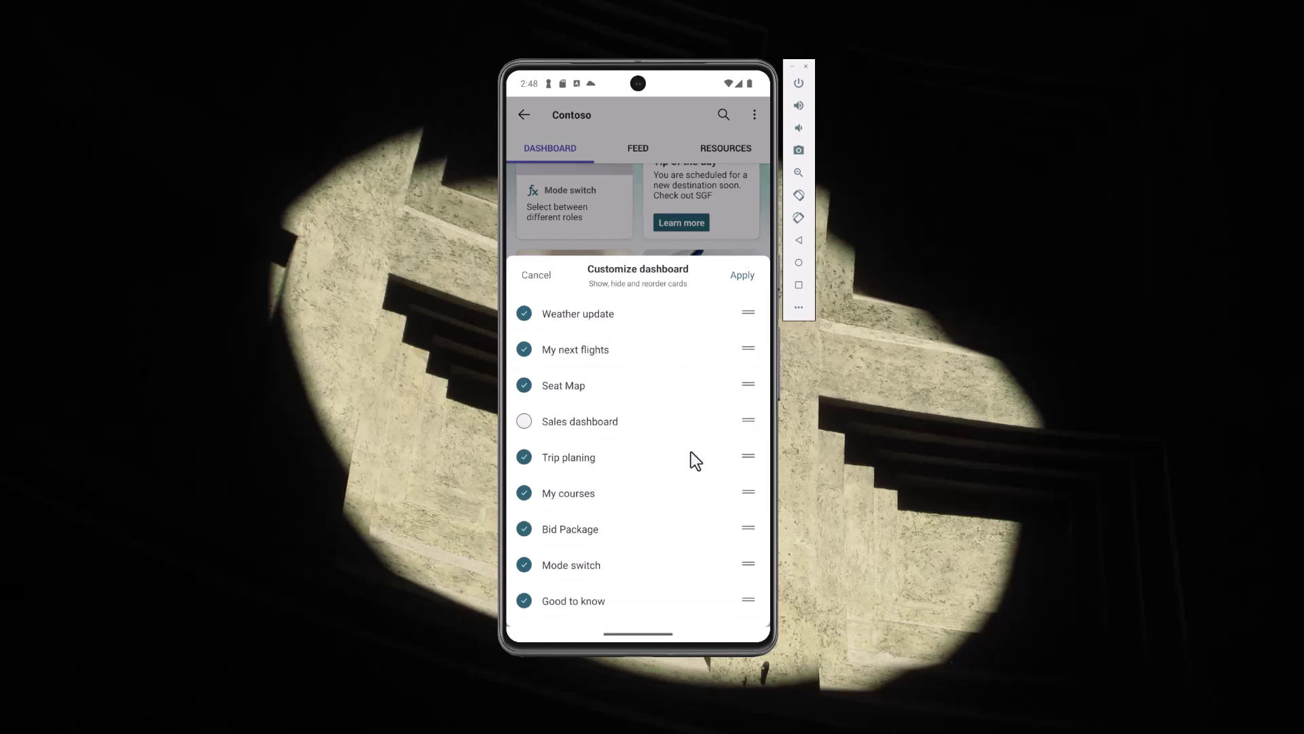
pyautogui.scroll(-2, 692, 455)
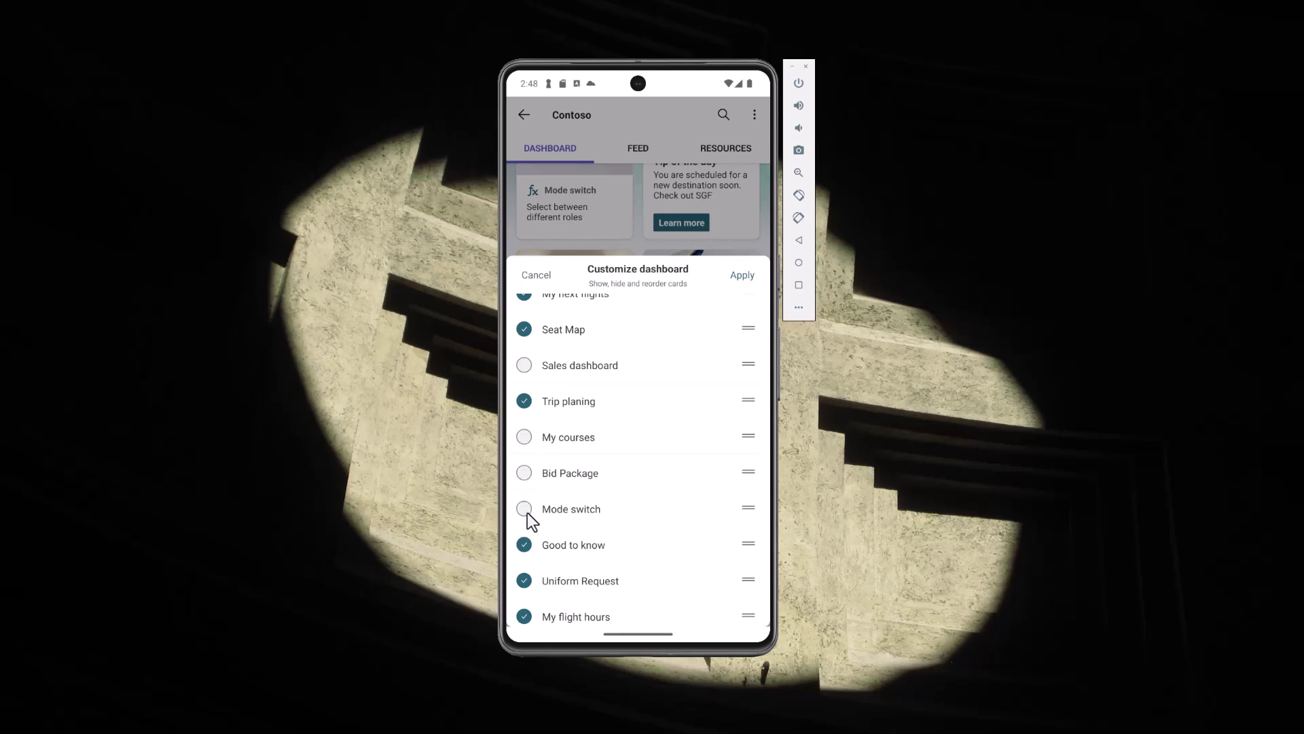
pyautogui.click(524, 550)
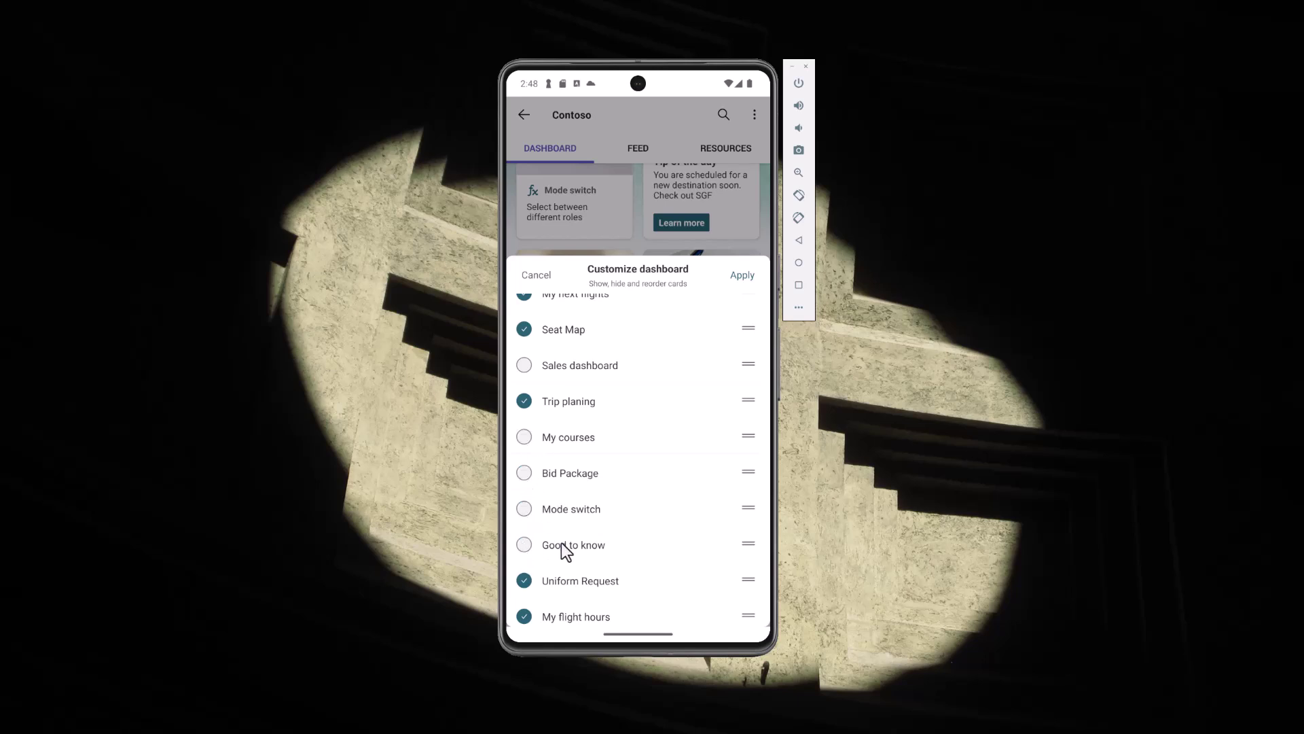
pyautogui.click(735, 279)
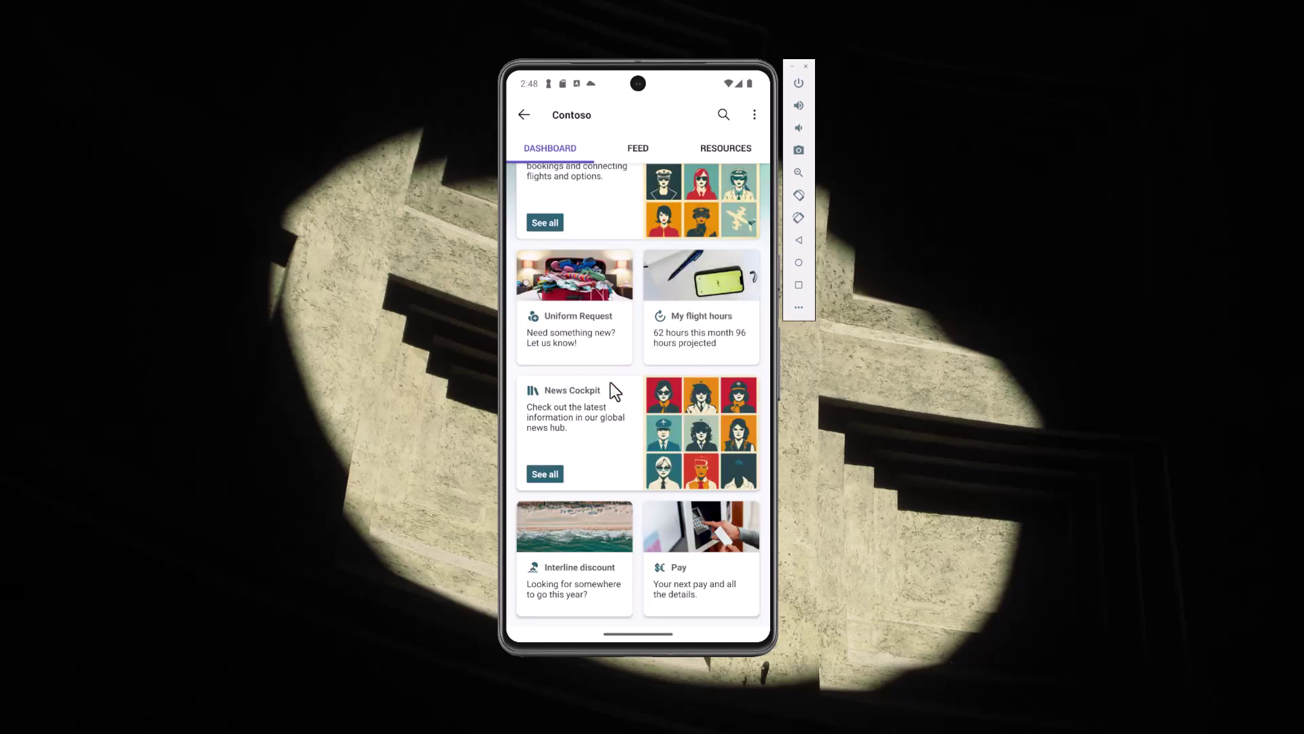
# - Open and close the Weather update, My next flights and Seat Map cards in turn
pyautogui.scroll(5, 610, 378)
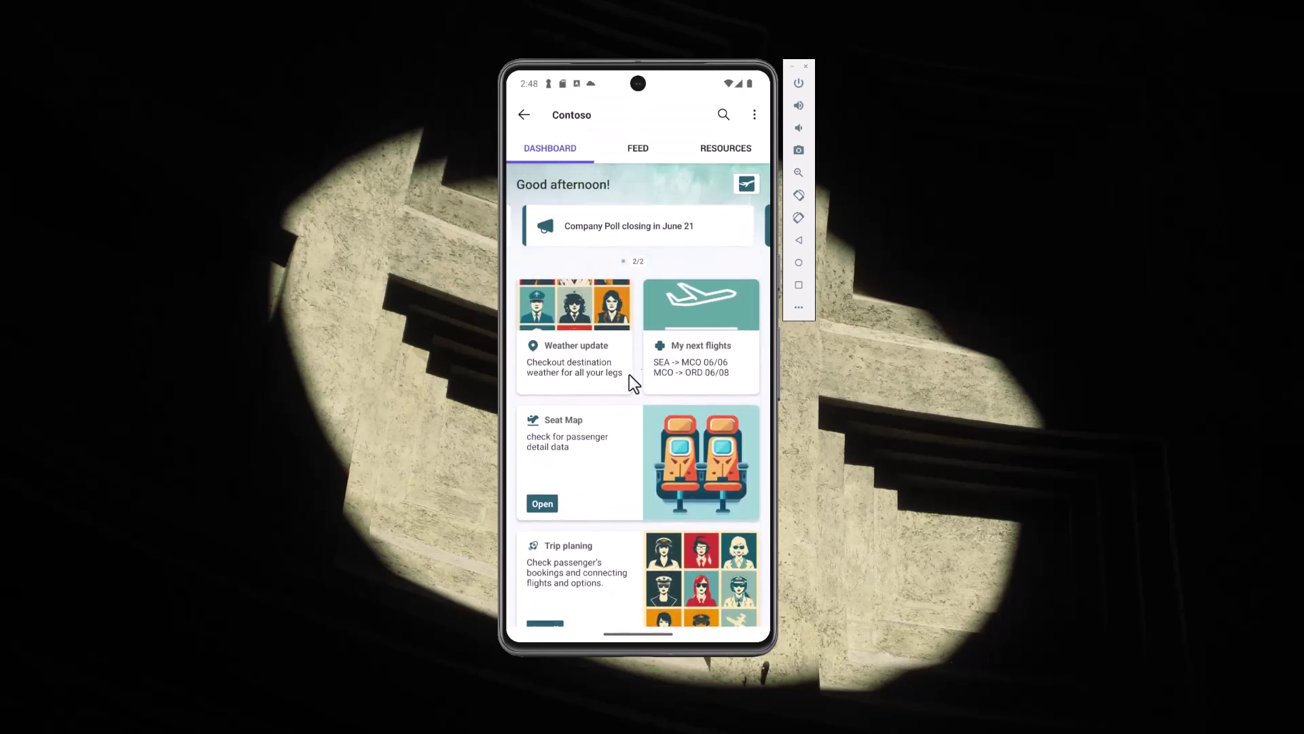
pyautogui.click(585, 358)
pyautogui.click(530, 126)
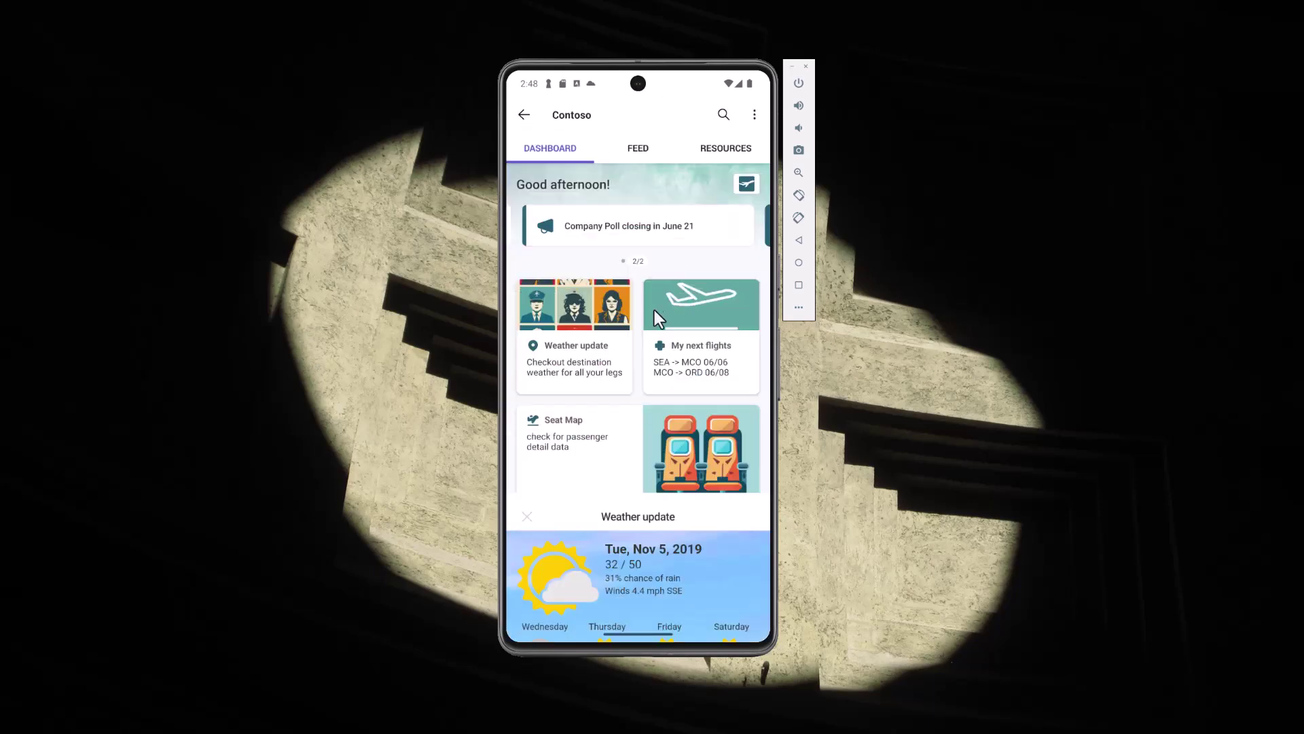
pyautogui.click(654, 310)
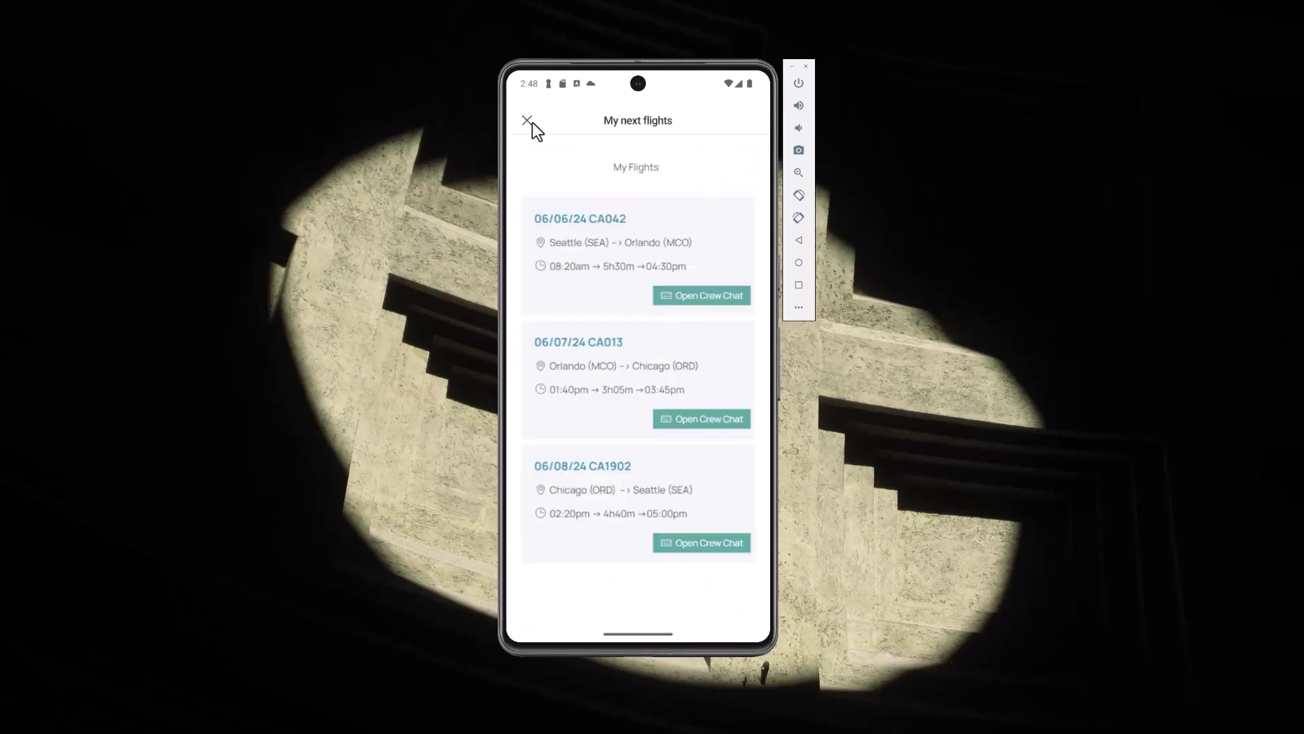
pyautogui.click(531, 122)
pyautogui.click(542, 503)
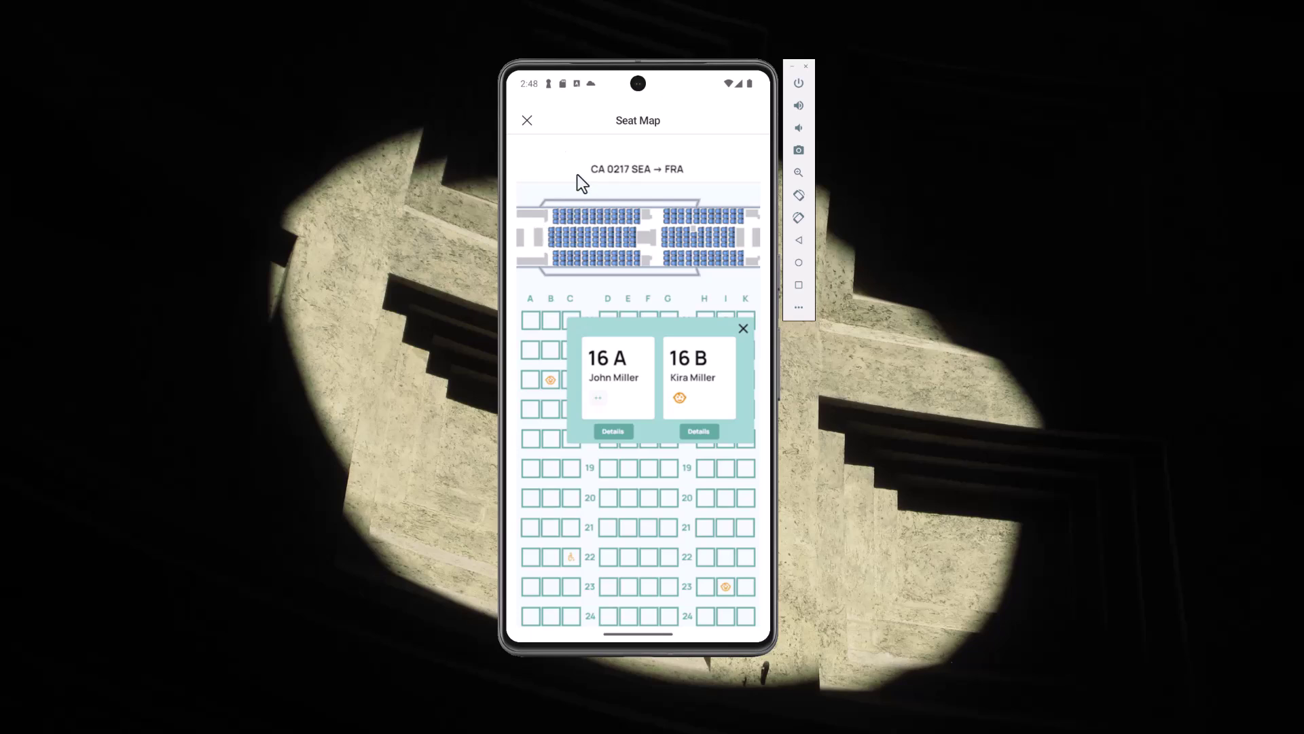
pyautogui.click(528, 123)
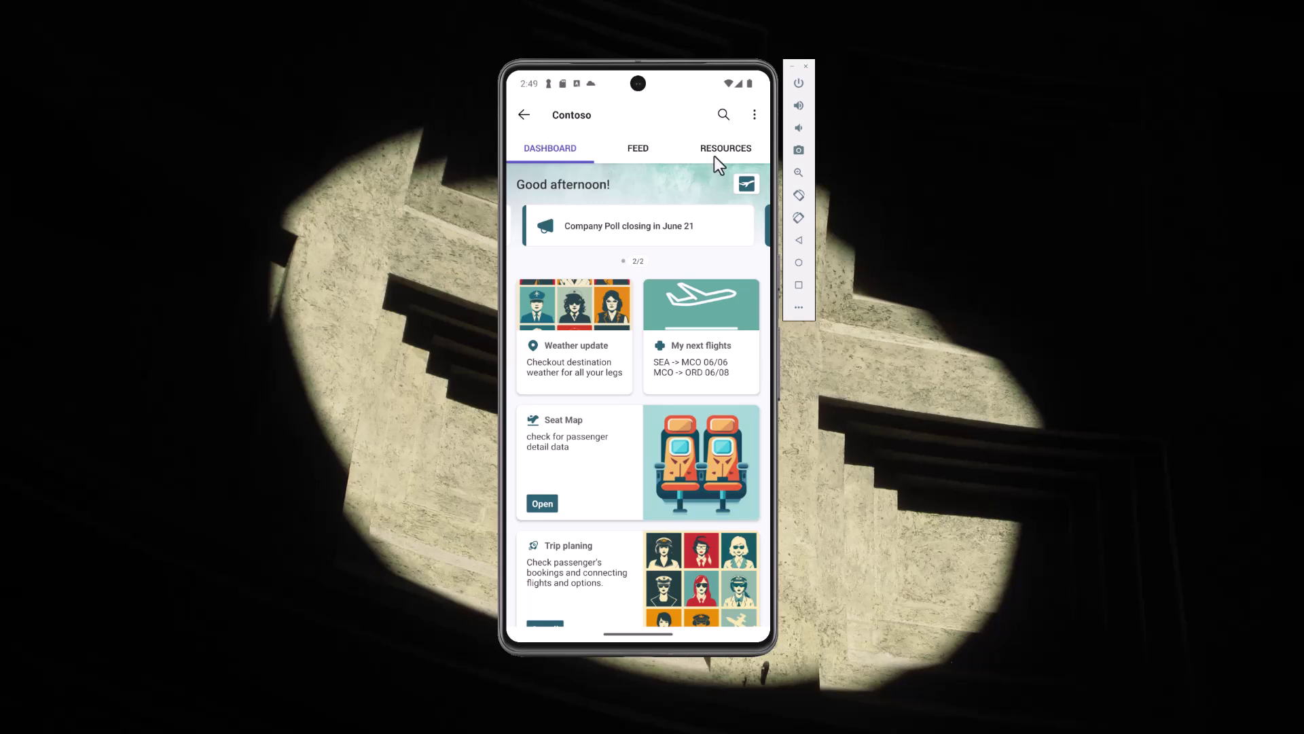
# - Choose Customize Dashboard from the options menu to review the remaining card list
pyautogui.click(755, 115)
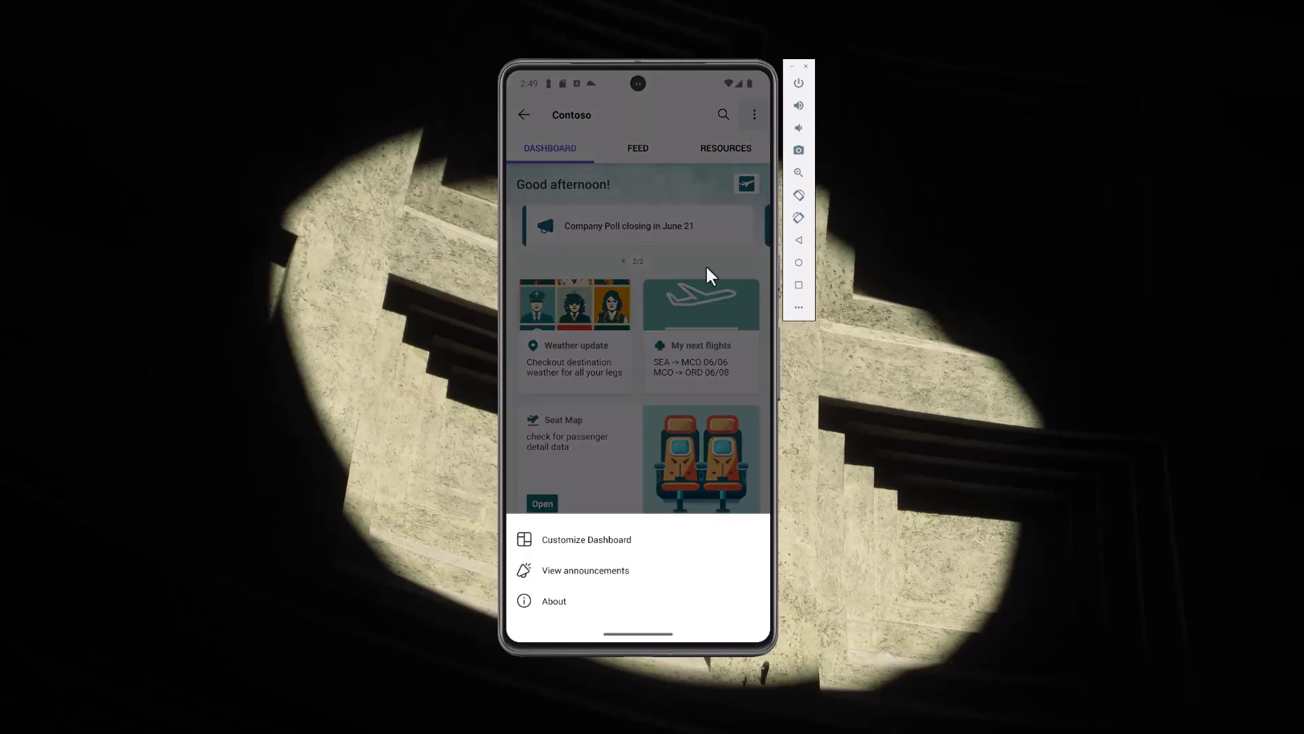
pyautogui.click(598, 542)
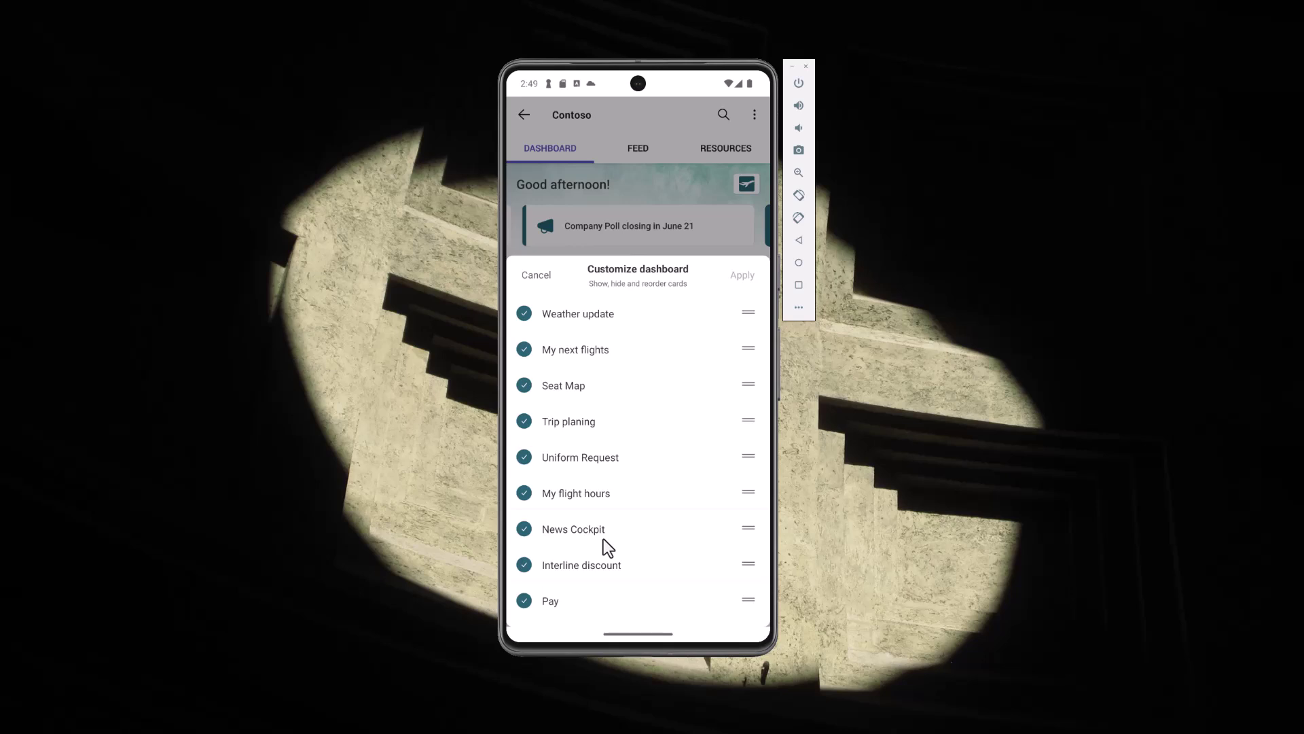
# - Dismiss the Customize dashboard sheet without changing any cards
pyautogui.click(605, 227)
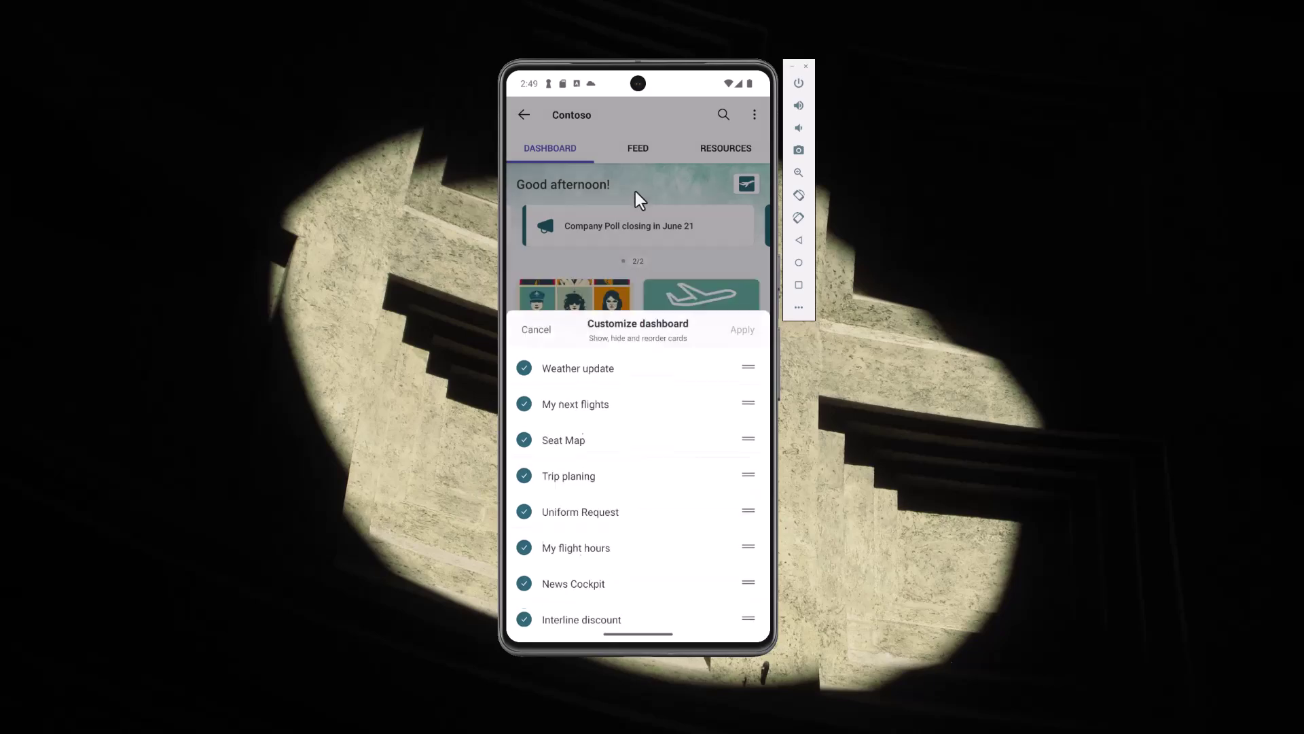